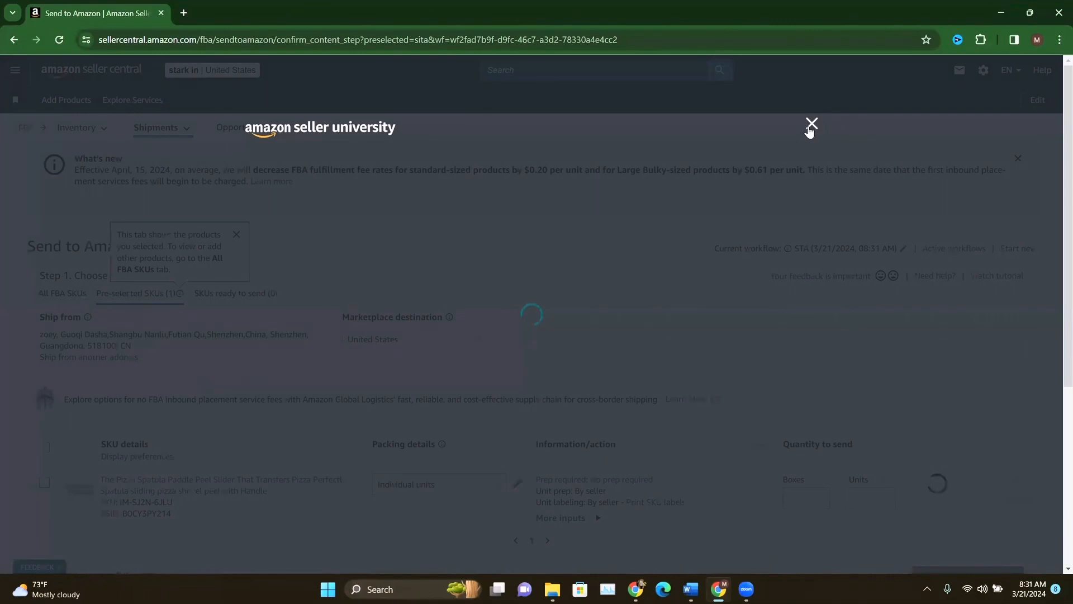
Dismiss the tutorial video, set the pizza spatula SKU's quantity to send to 200 units and mark it ready to pack.
click(809, 121)
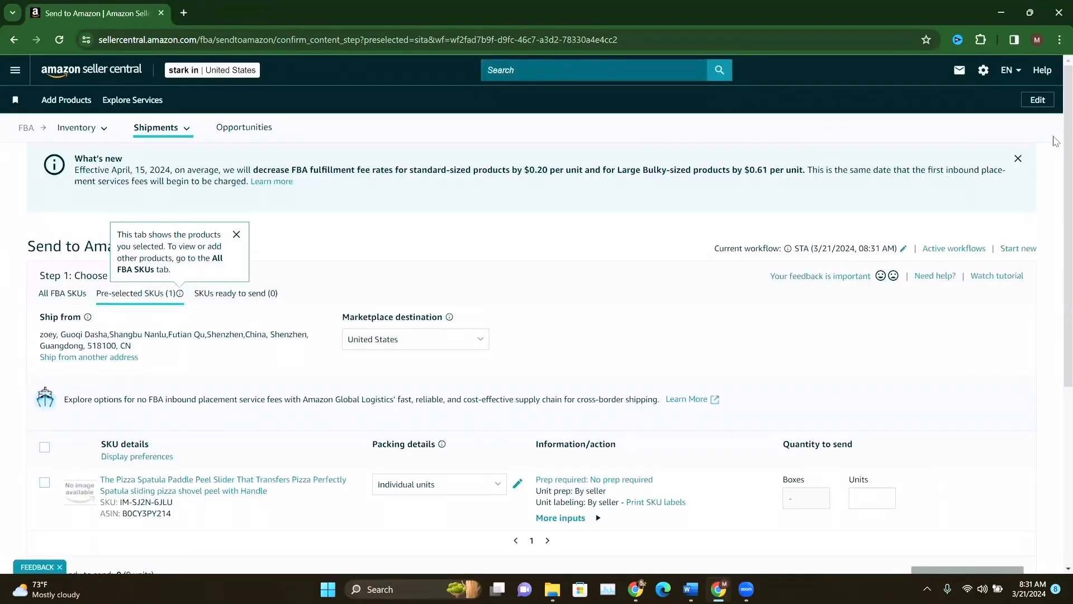
scroll(1055, 142, down, 1)
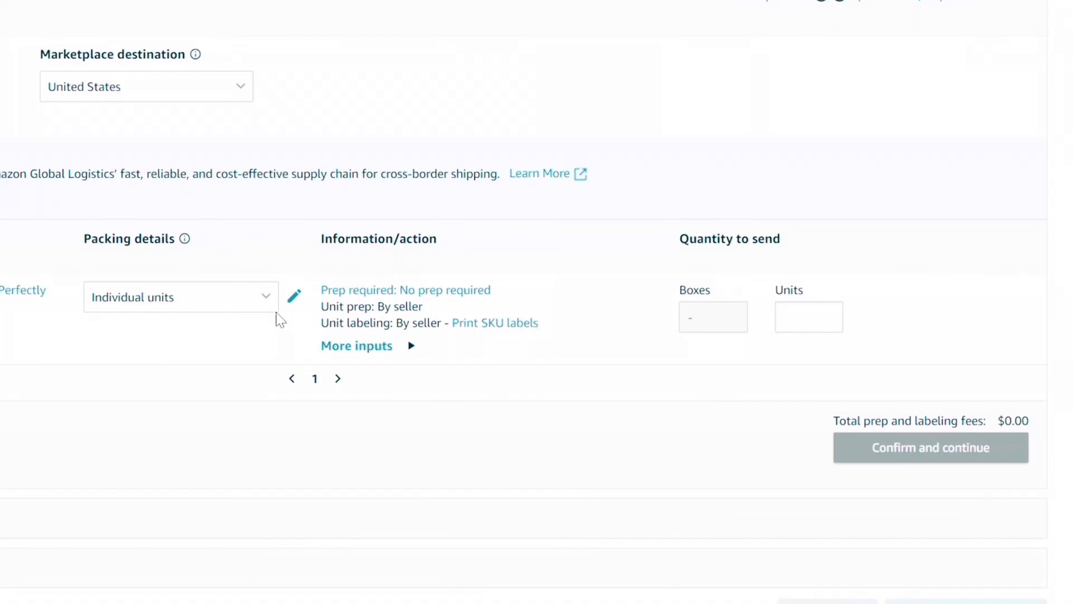
click(791, 304)
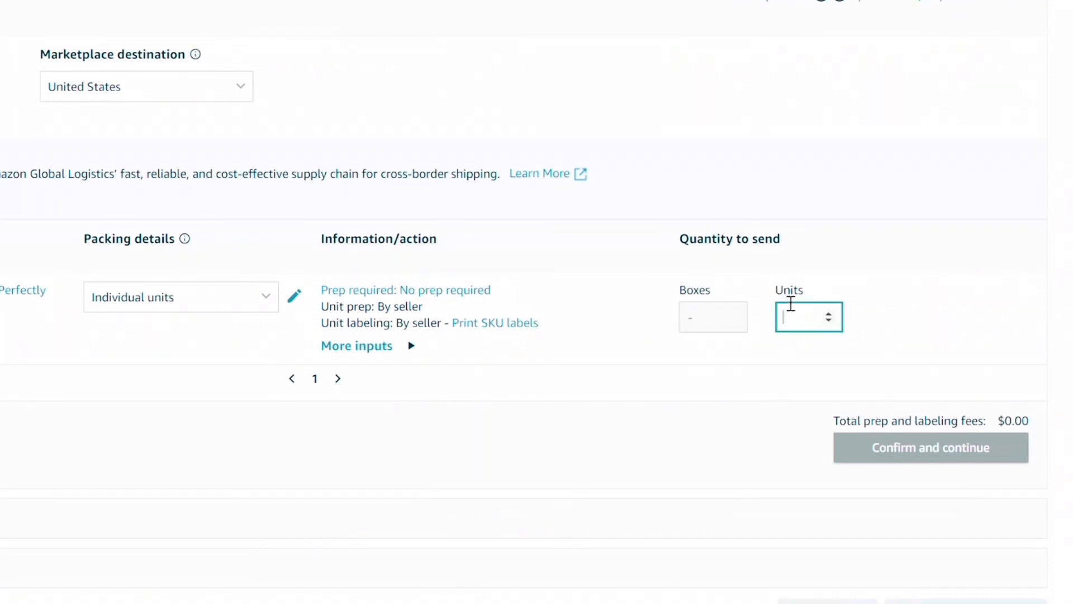
text(200)
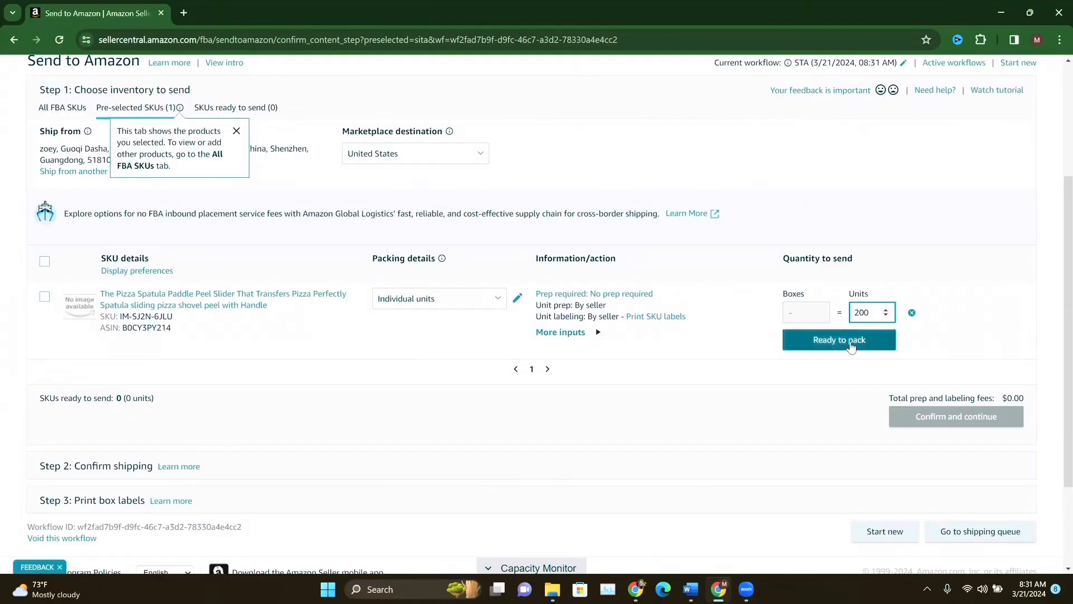
click(782, 365)
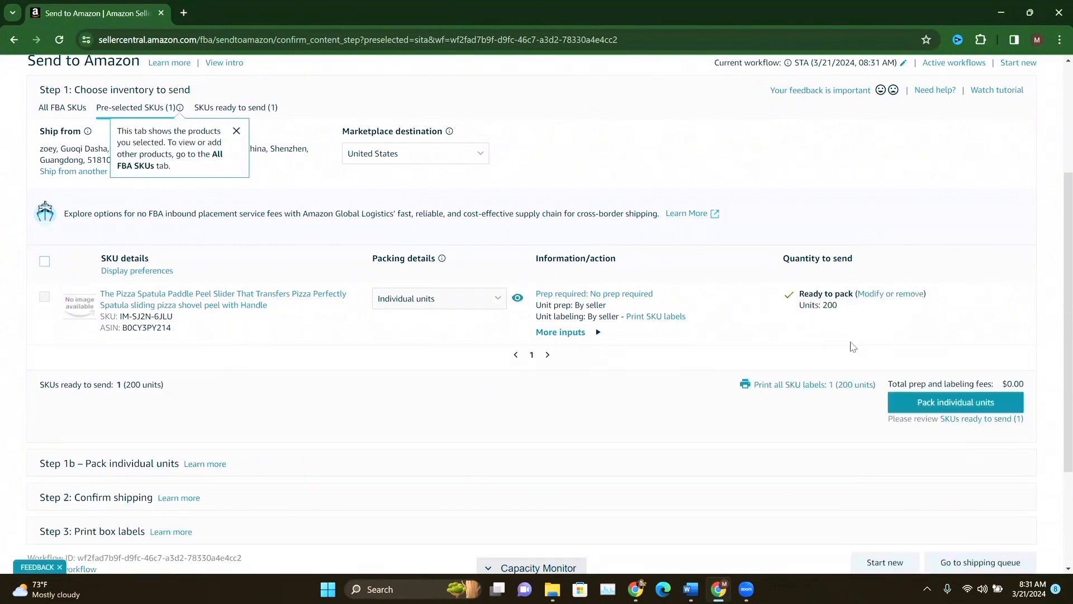
Proceed to packing individual units and confirm that multiple boxes will be needed for pack group 1.
click(934, 405)
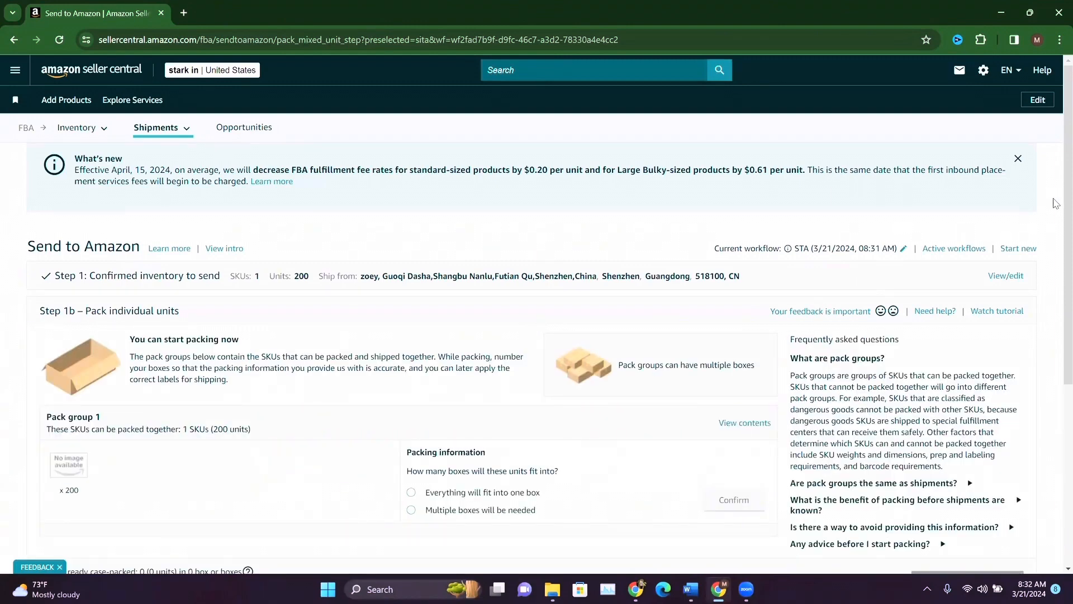
scroll(1056, 314, down, 3)
scroll(556, 300, down, 1)
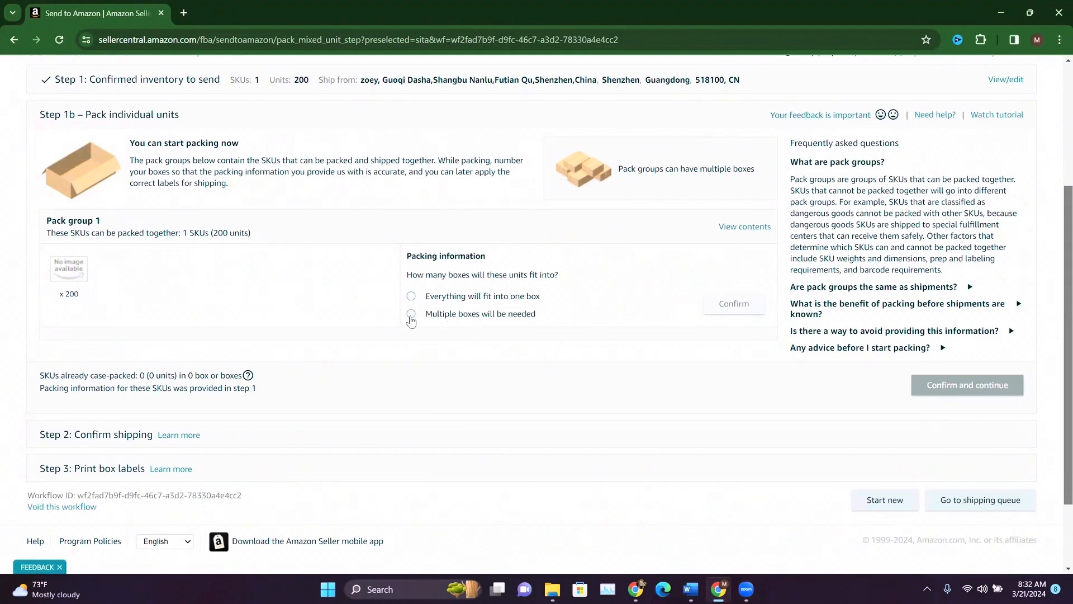
click(411, 315)
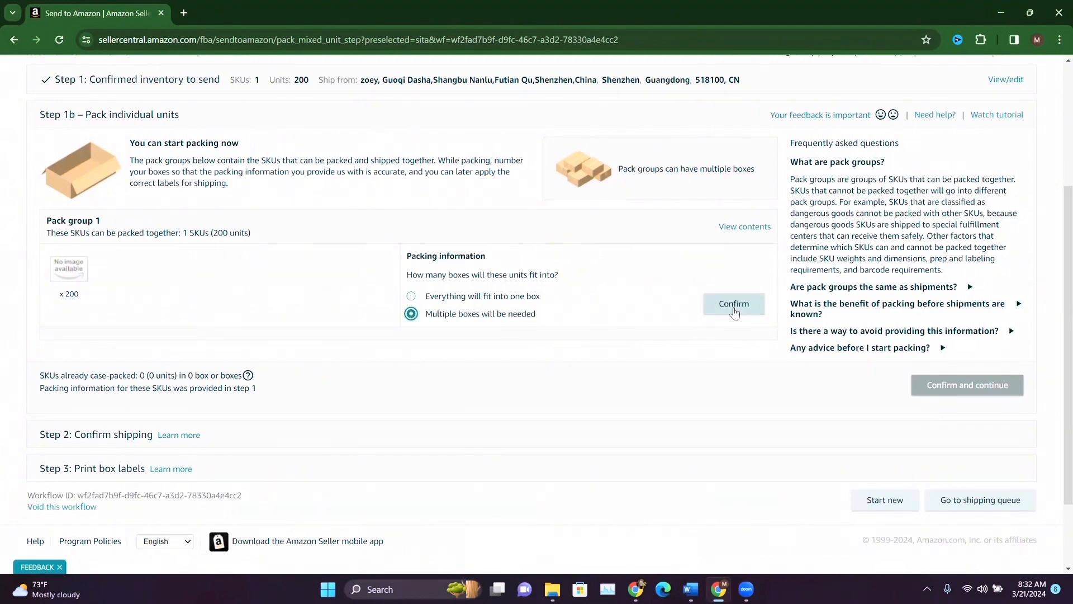
click(735, 311)
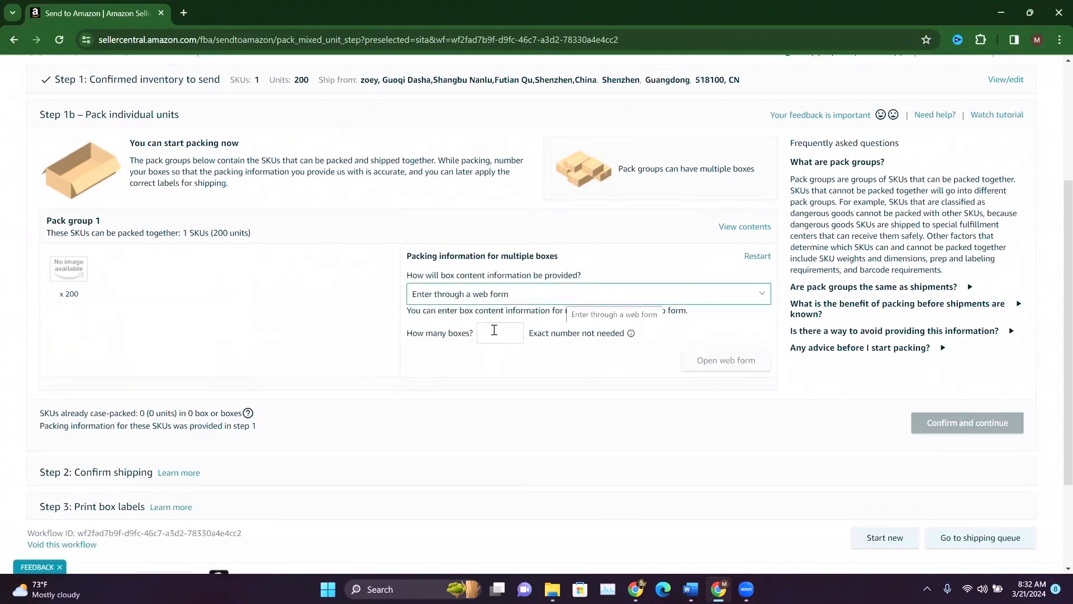
Set the number of boxes to 10 and open the web form for pack group 1.
click(485, 333)
text(10)
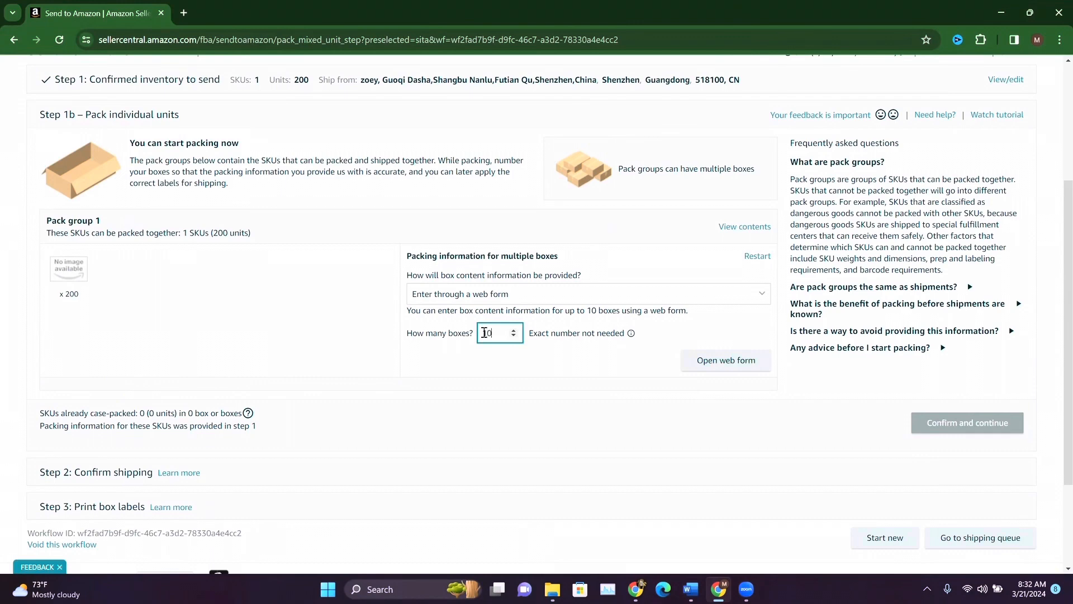
click(725, 361)
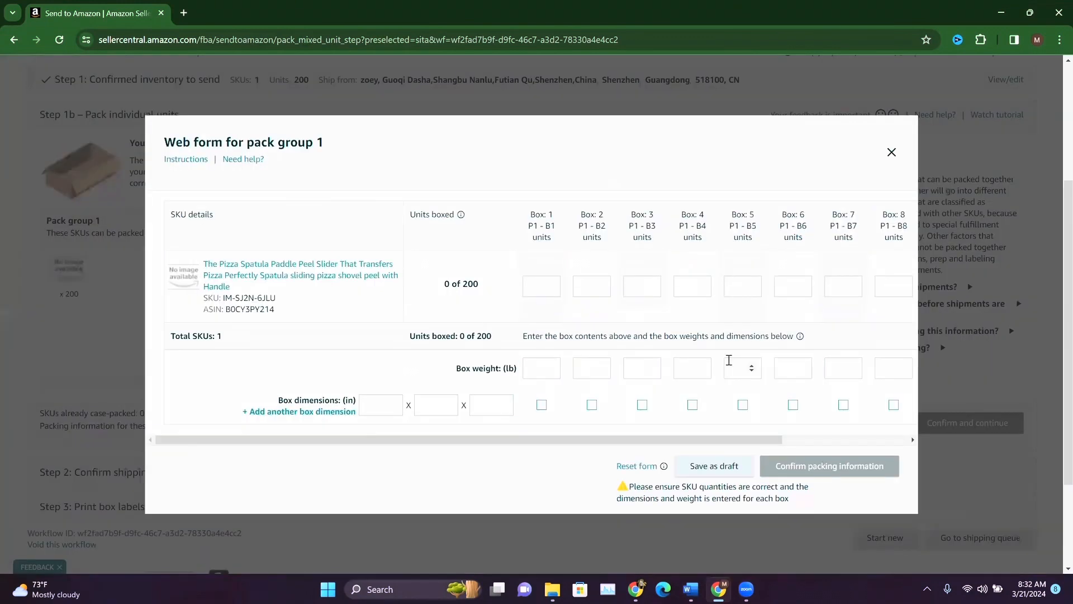
Enter 20 units of the SKU for each of the ten boxes in the web form.
click(538, 287)
text(20)
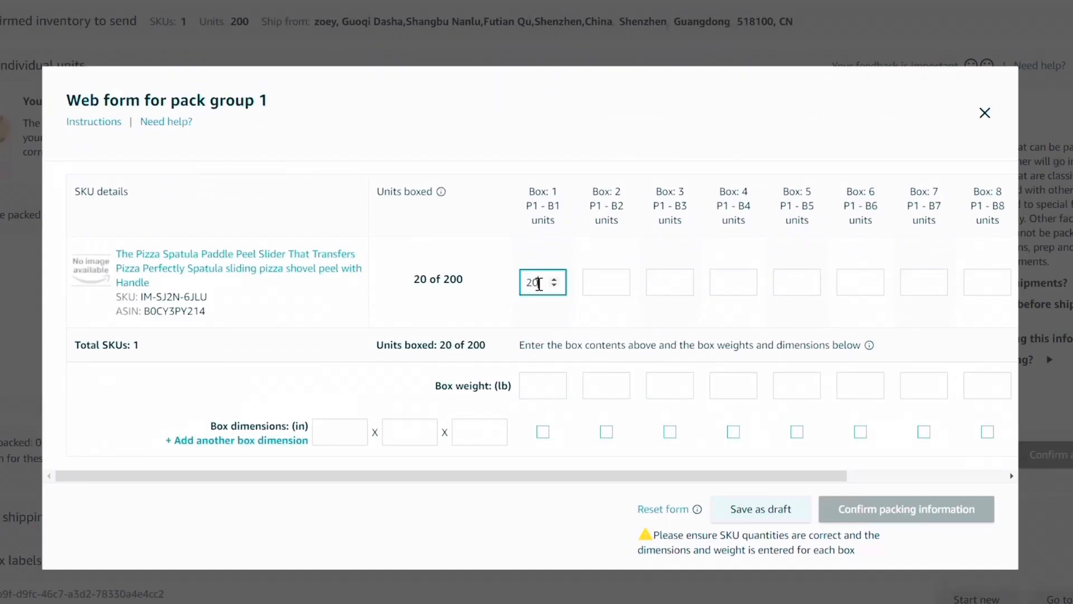
double_click(538, 284)
click(601, 284)
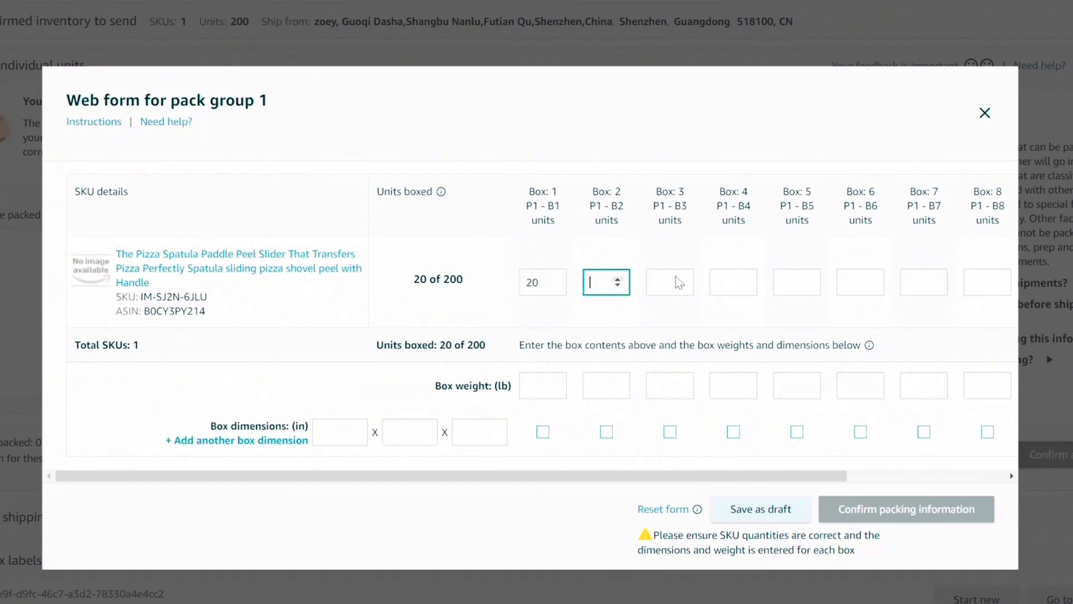
double_click(535, 279)
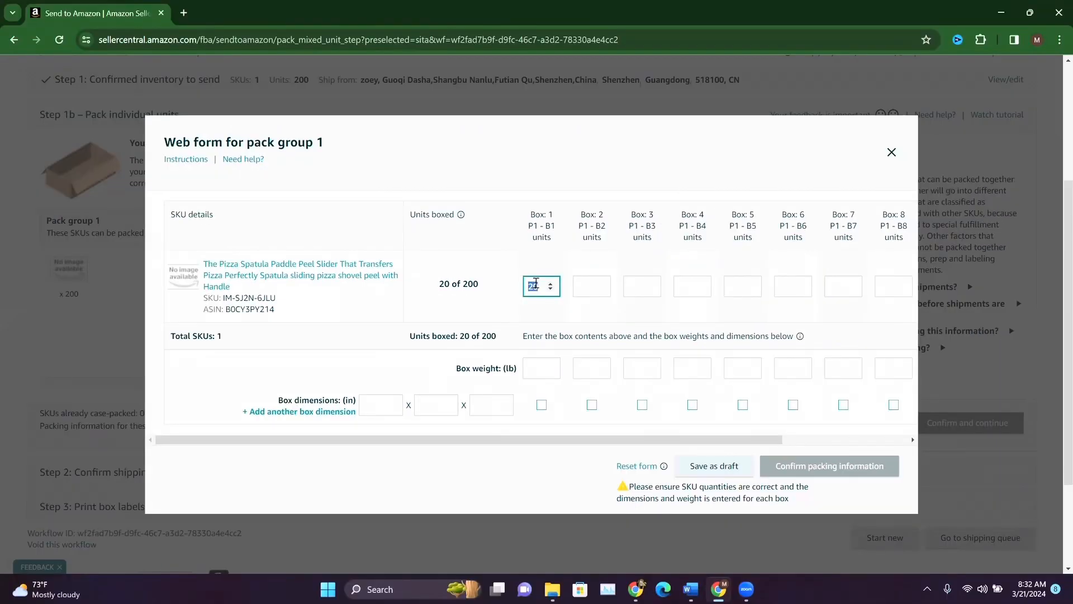
right_click(535, 287)
click(565, 311)
click(588, 286)
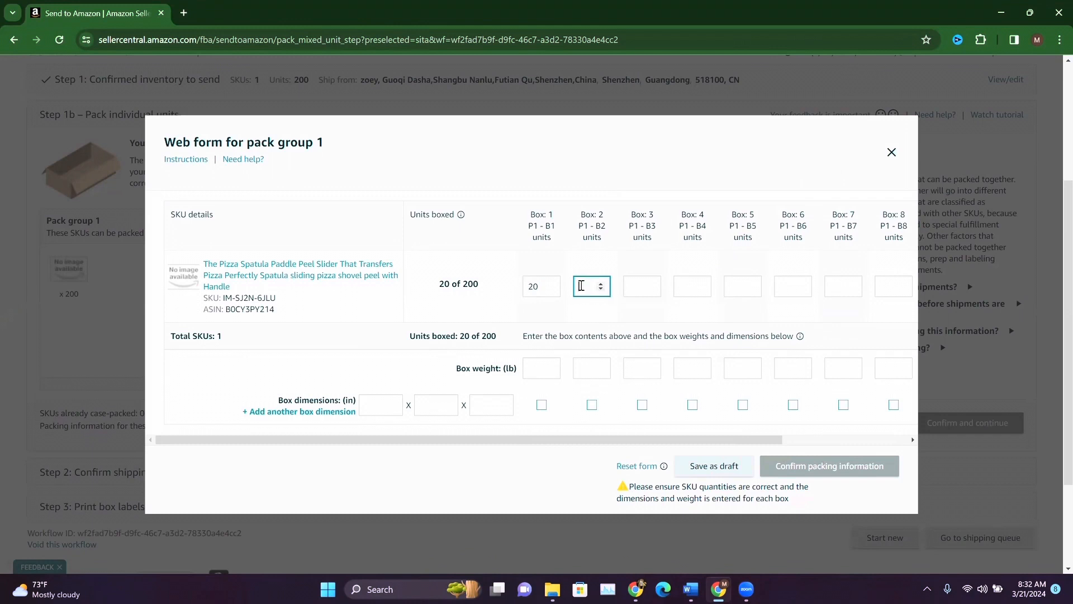
click(630, 285)
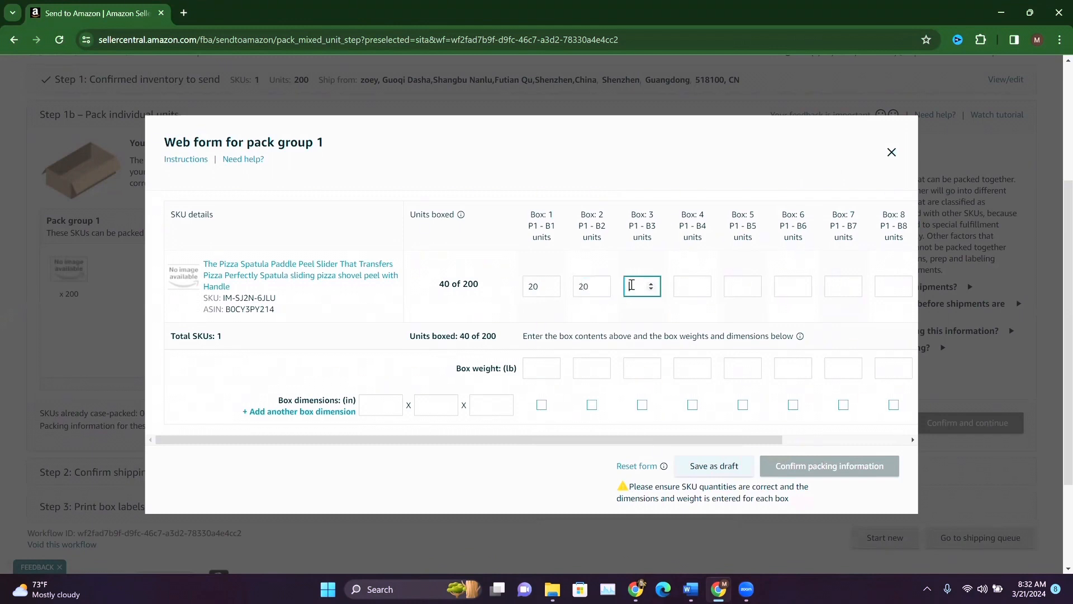
text(20)
click(687, 287)
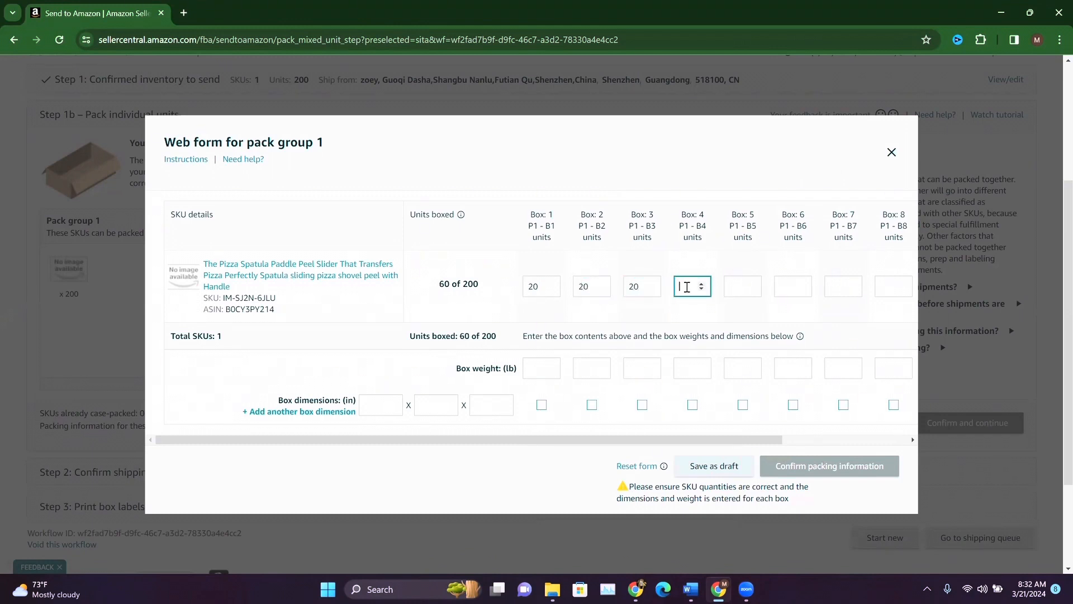
text(20)
click(732, 285)
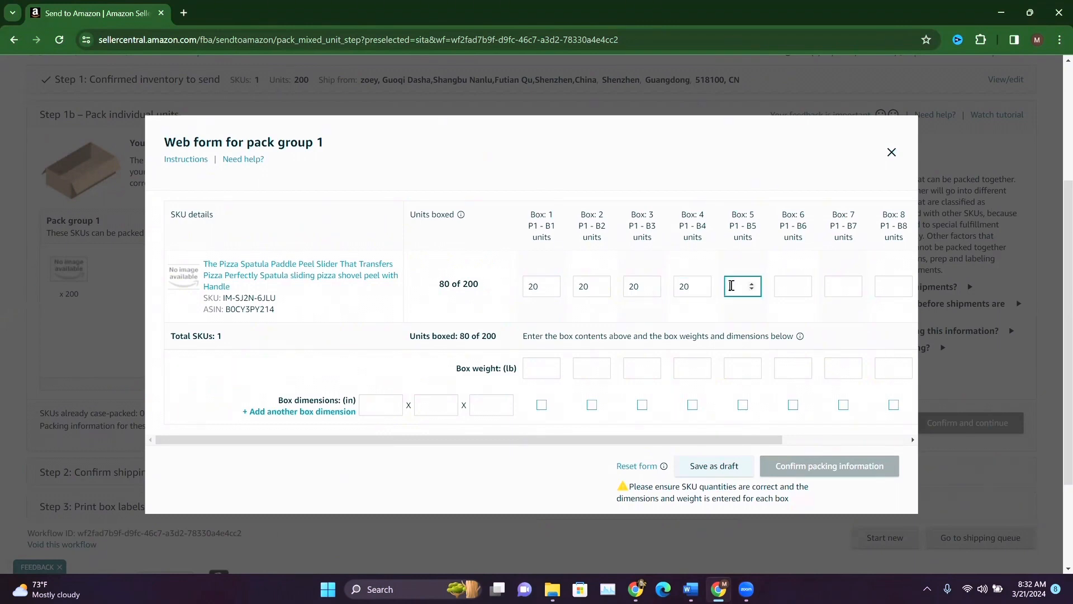
text(20)
click(781, 288)
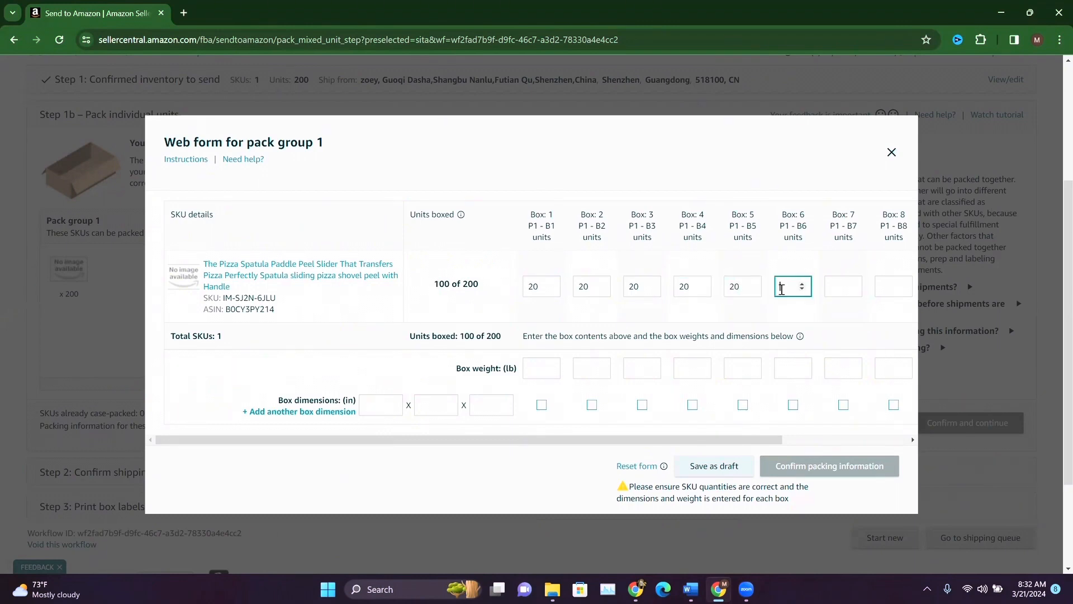
click(837, 286)
text(20)
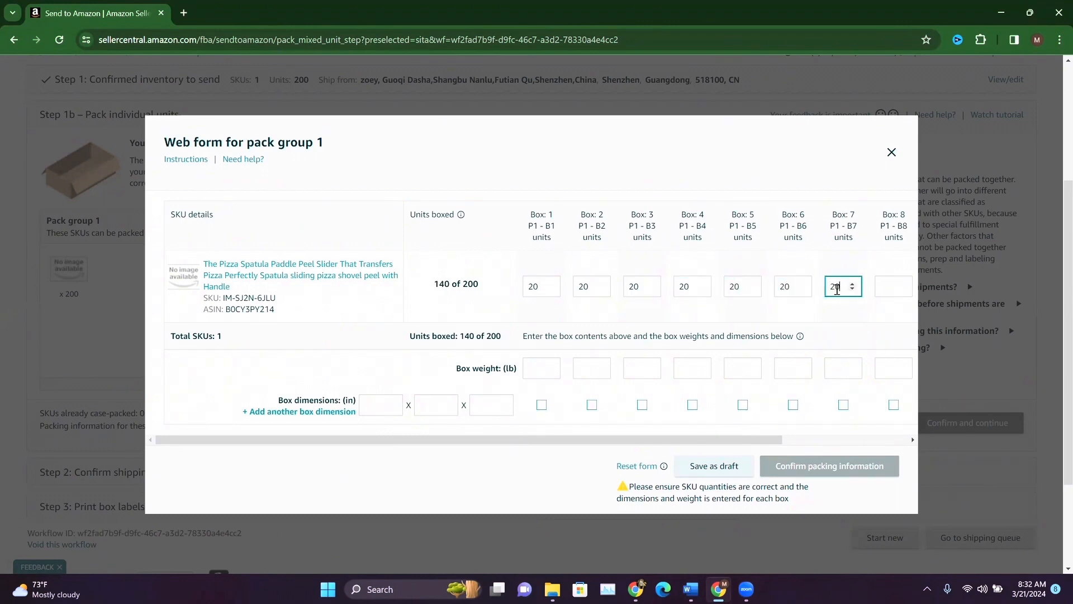
click(888, 284)
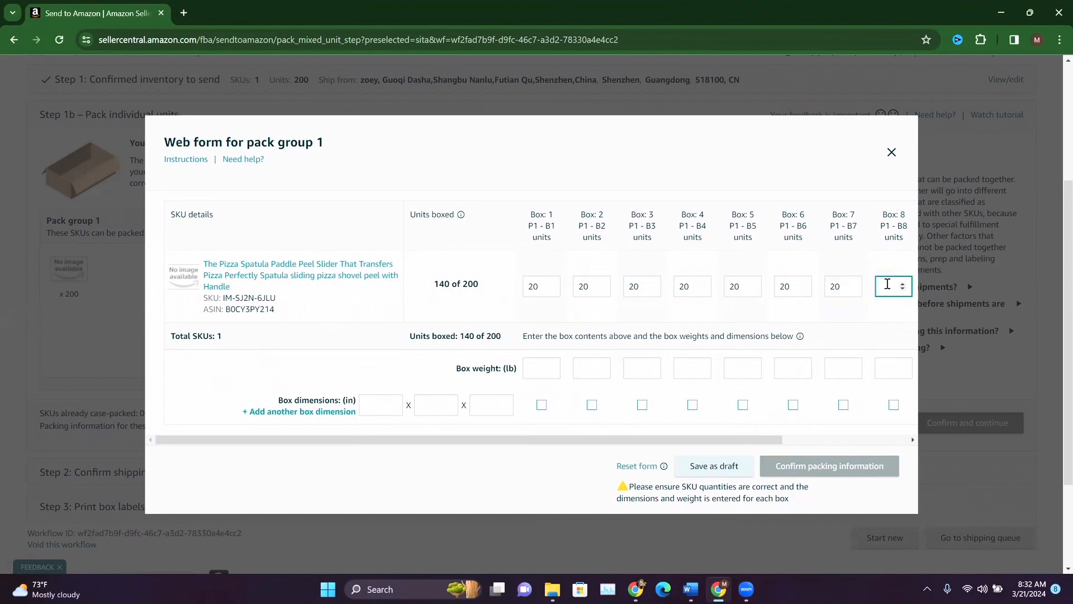
text(20)
click(815, 441)
click(774, 283)
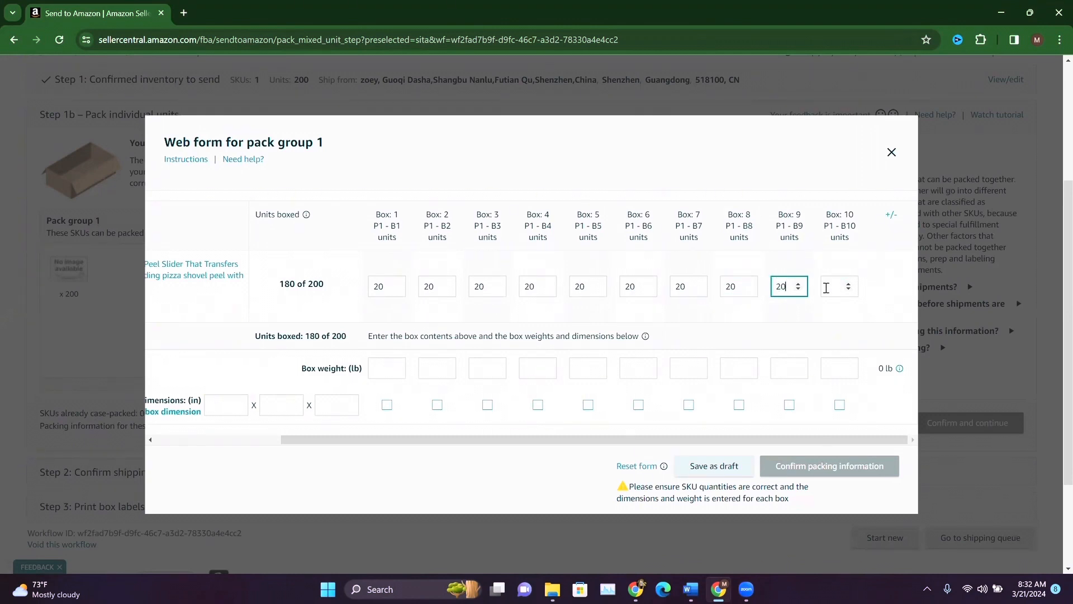
click(826, 288)
text(20)
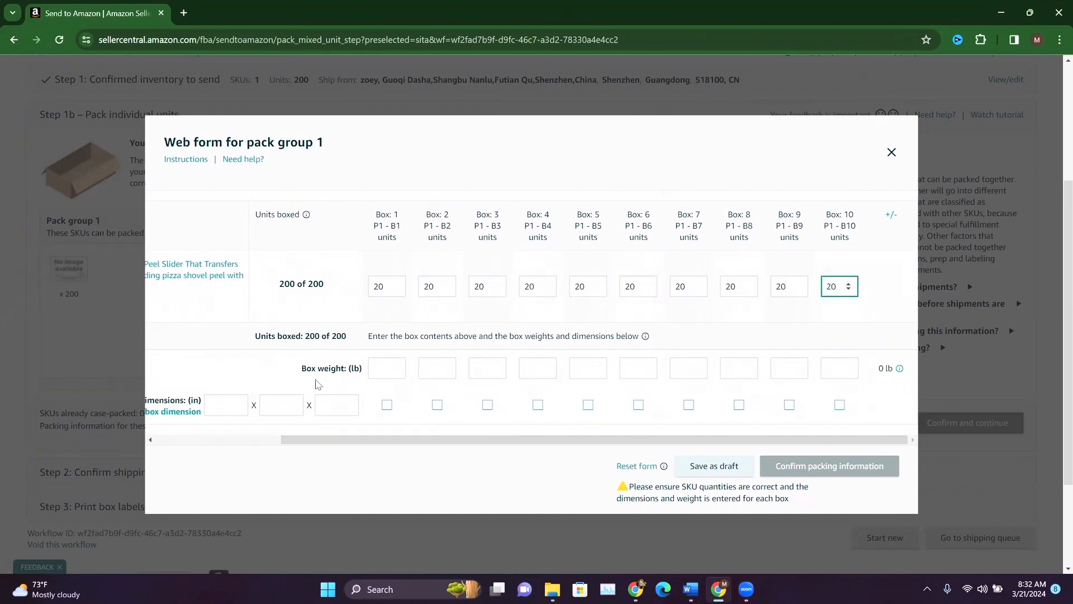
Set the box dimensions to 20 x 14 x 22 inches in the web form.
click(378, 366)
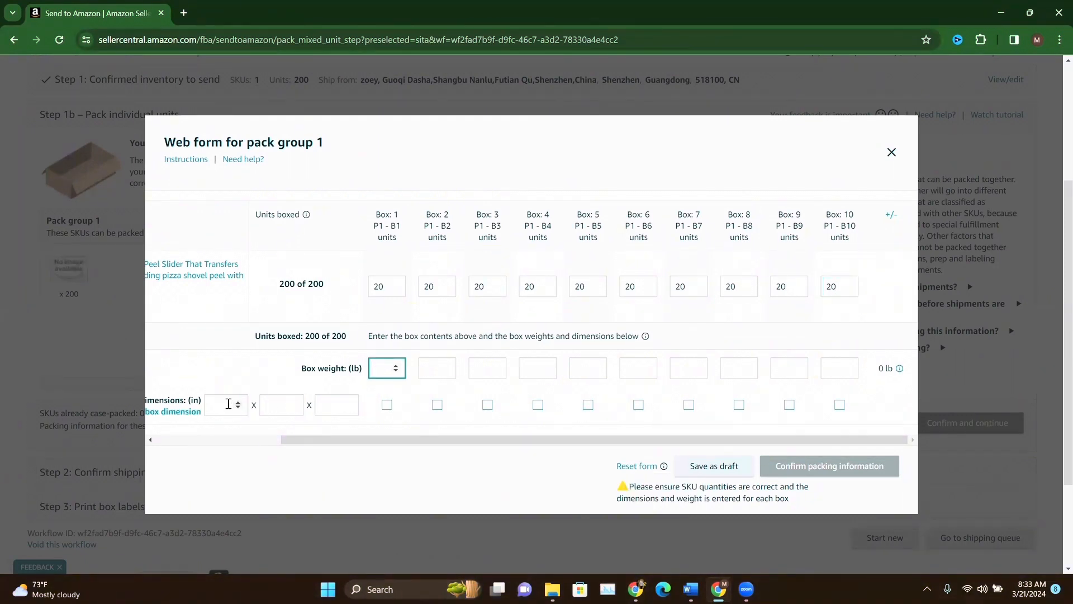
click(228, 404)
click(268, 409)
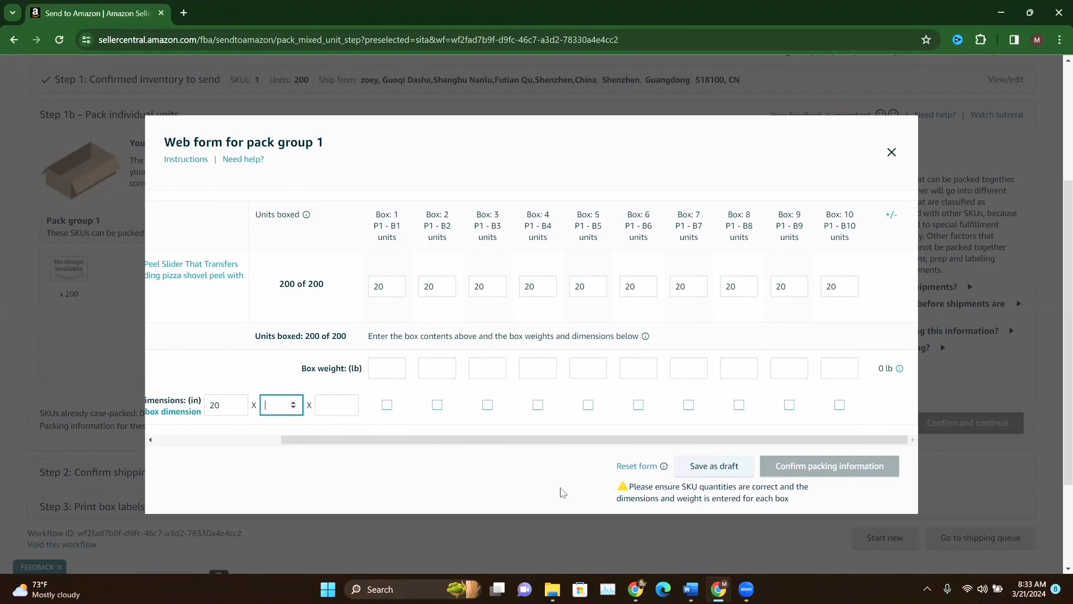
text(14)
key(Tab)
text(22)
Apply the 20 x 14 x 22 inch box dimensions to all ten boxes.
click(386, 405)
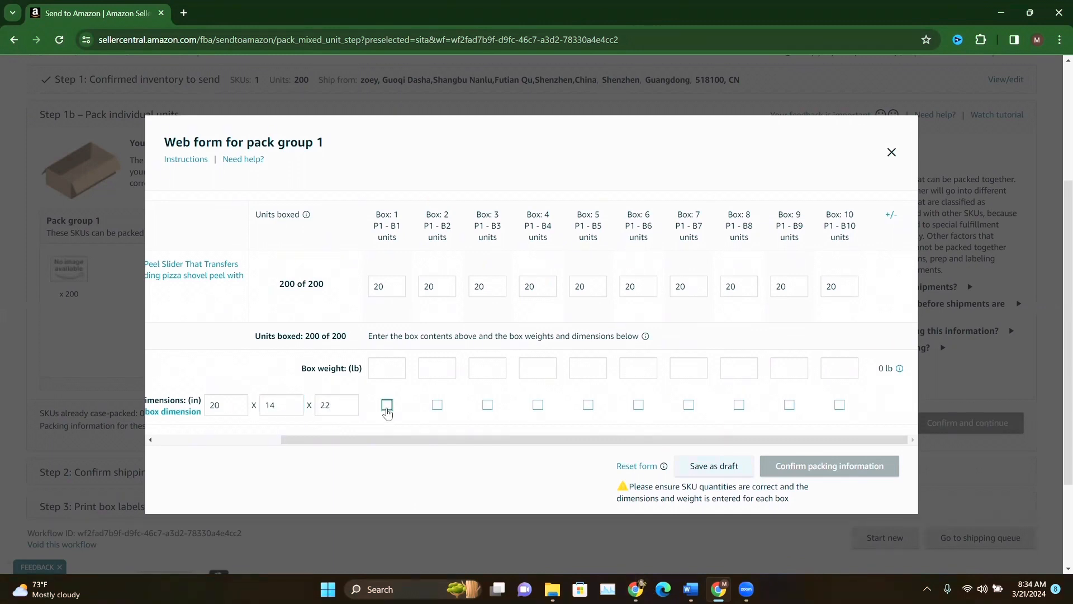
click(437, 405)
click(488, 406)
click(538, 405)
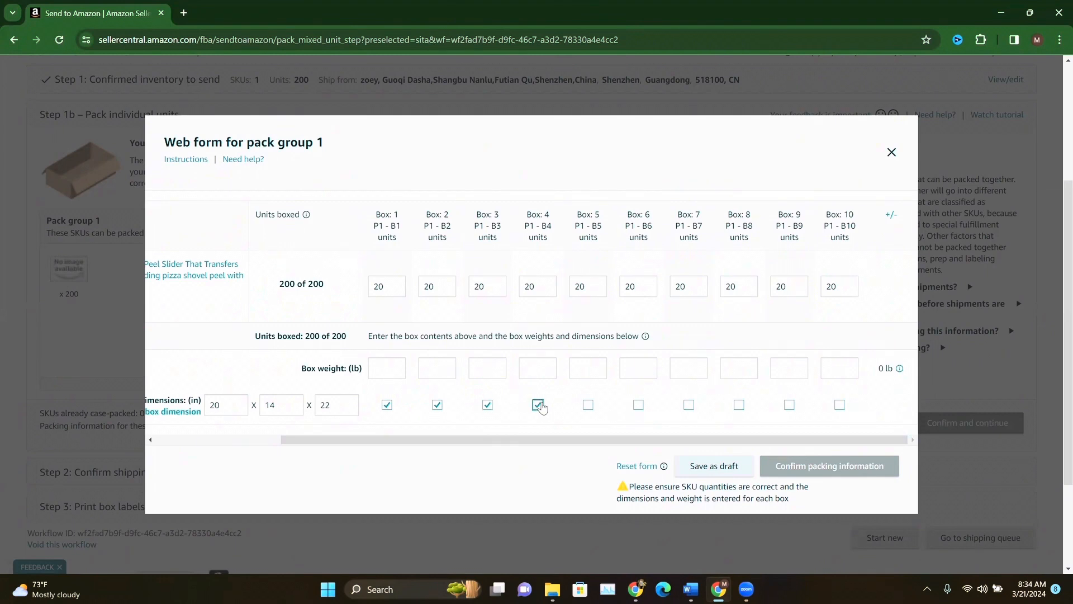
click(588, 406)
click(638, 405)
click(689, 406)
click(739, 405)
click(790, 405)
click(839, 404)
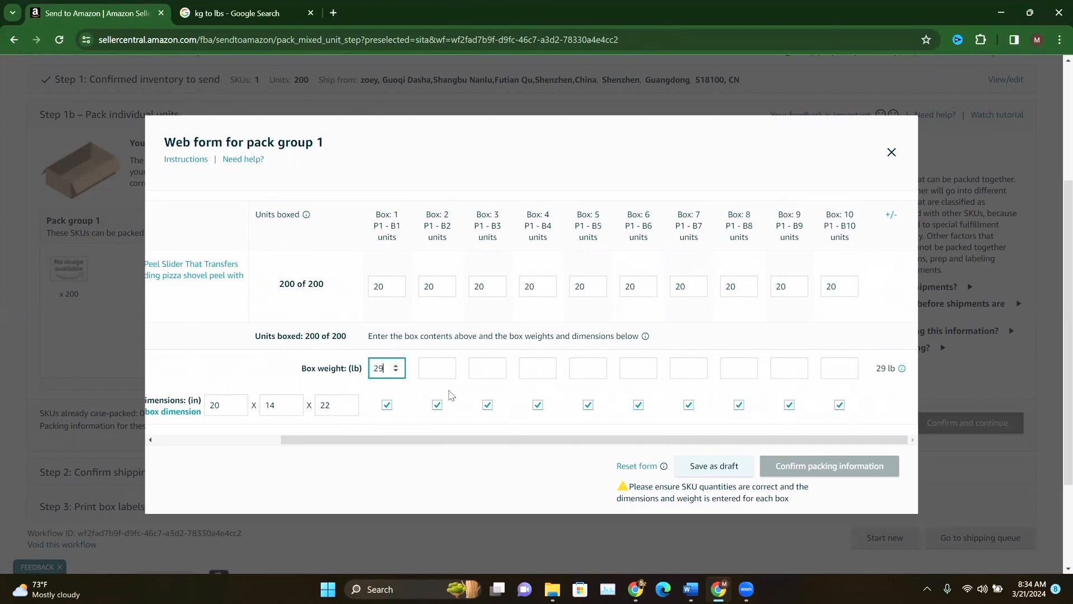
Enter a weight of 29 lb for each of boxes 2 to 10 and confirm the packing information.
click(434, 369)
text(29)
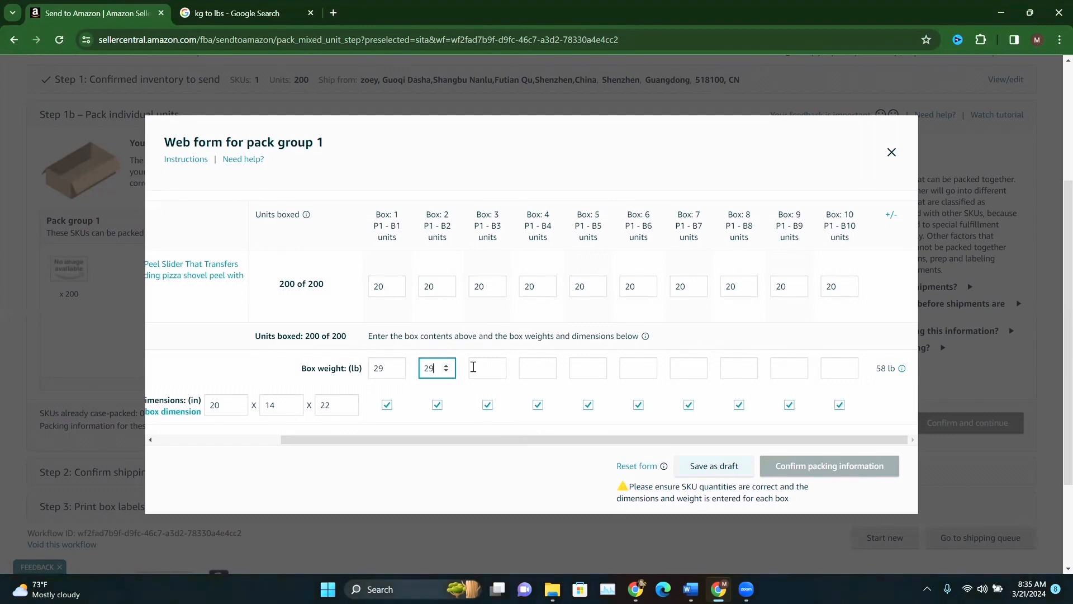
click(479, 367)
text(29)
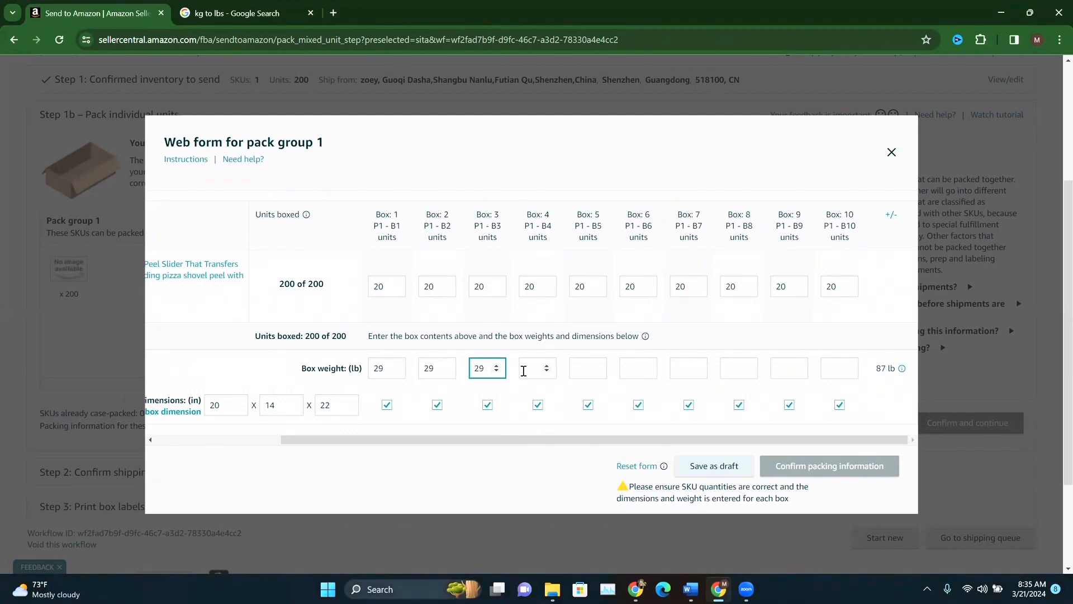
click(531, 370)
text(29)
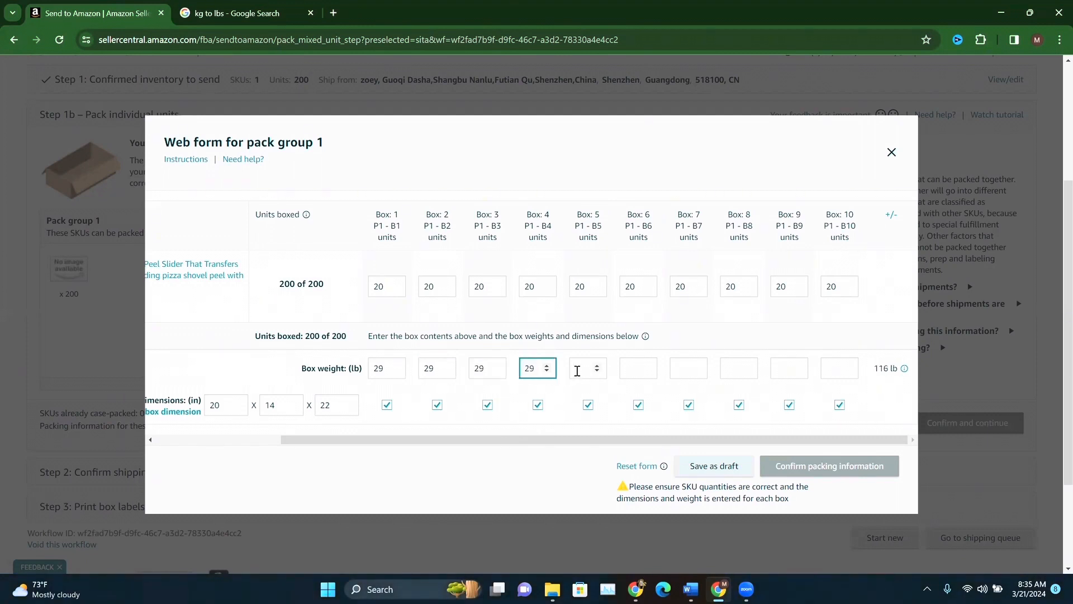
click(578, 371)
text(29)
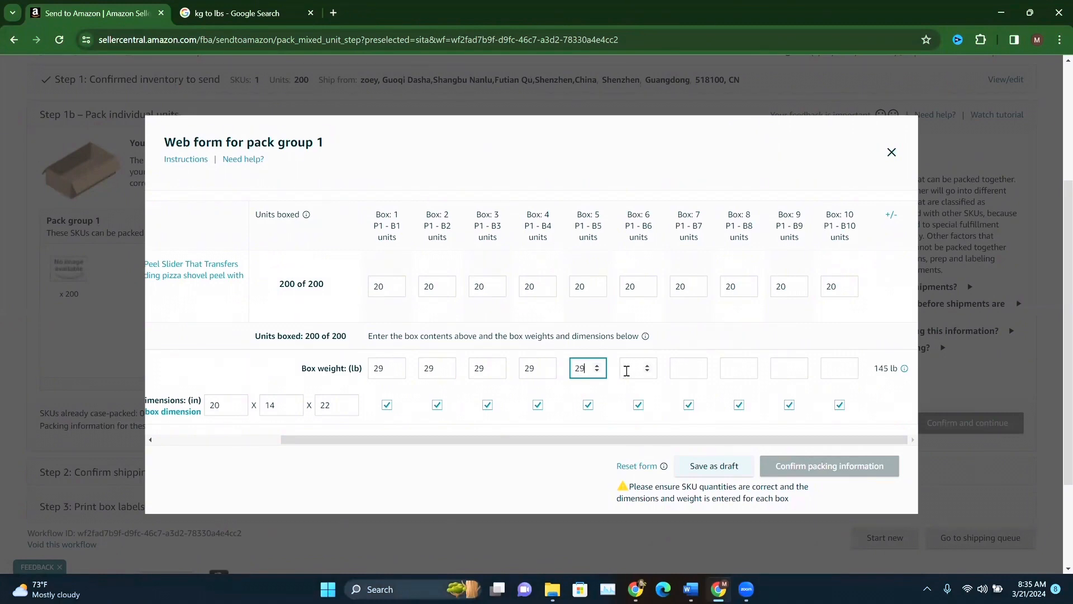
click(627, 371)
text(29)
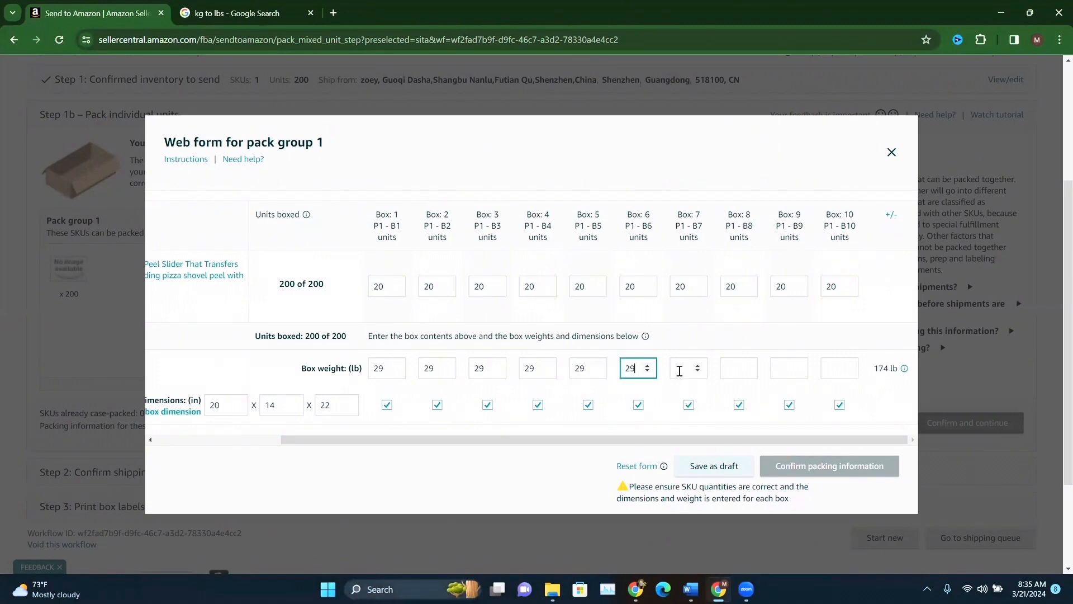
click(679, 372)
text(29)
click(738, 370)
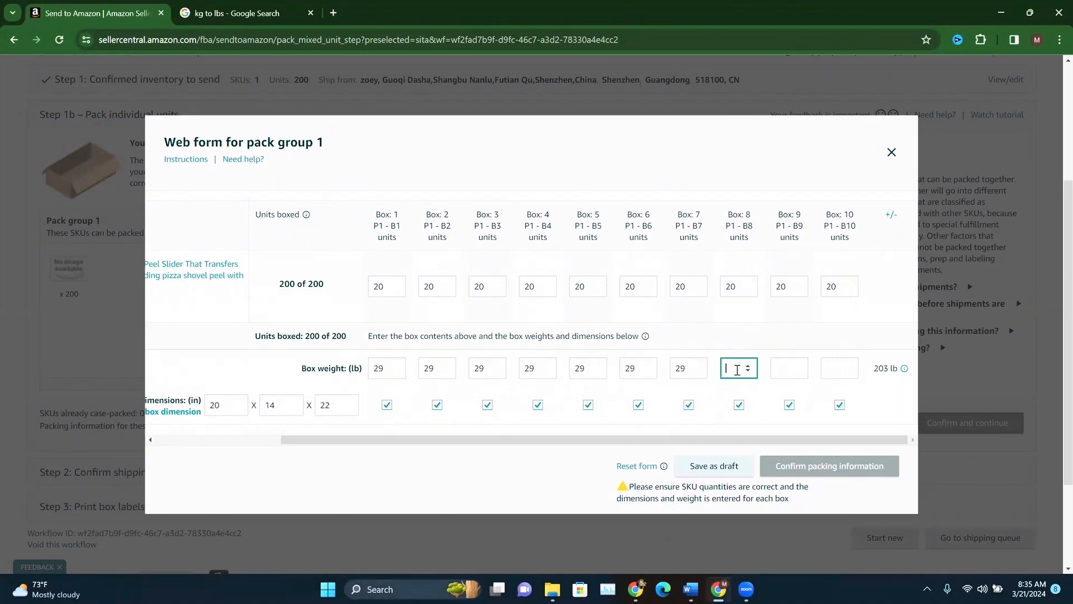
text(29)
click(780, 368)
text(29)
click(842, 370)
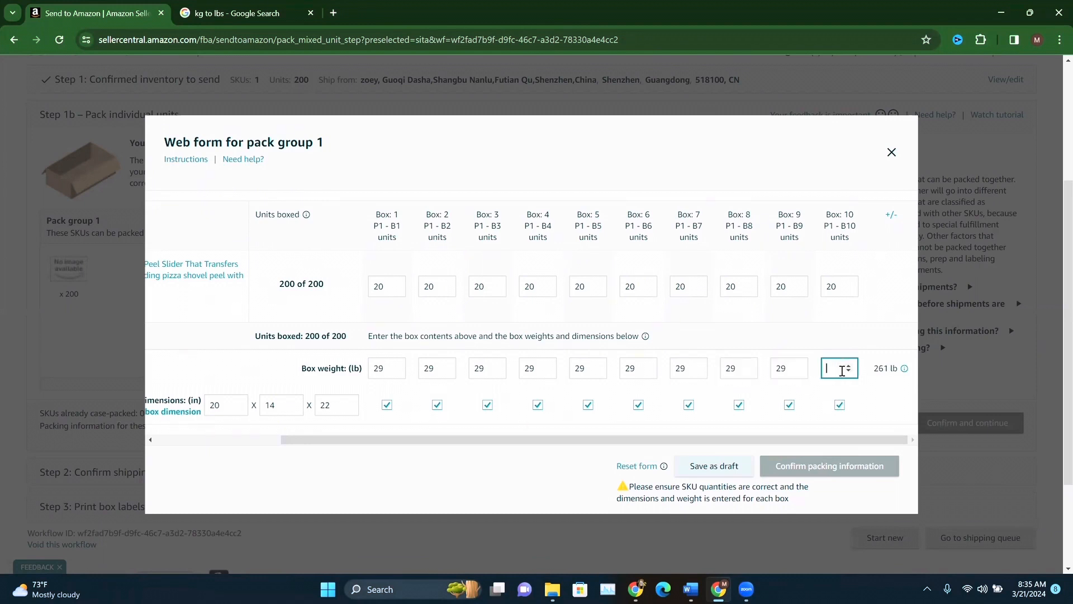
text(29)
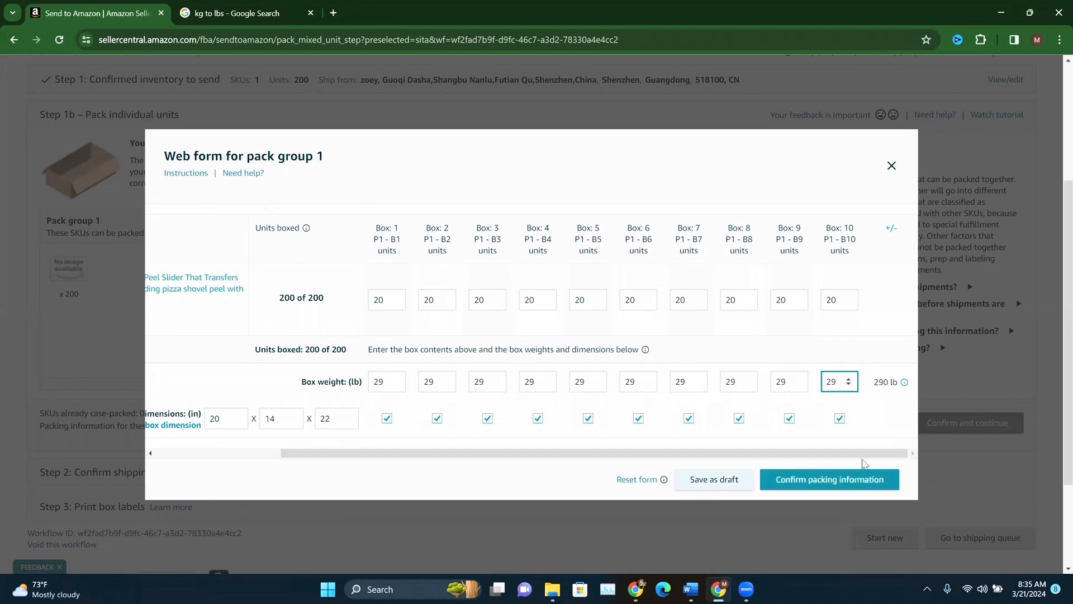
click(833, 481)
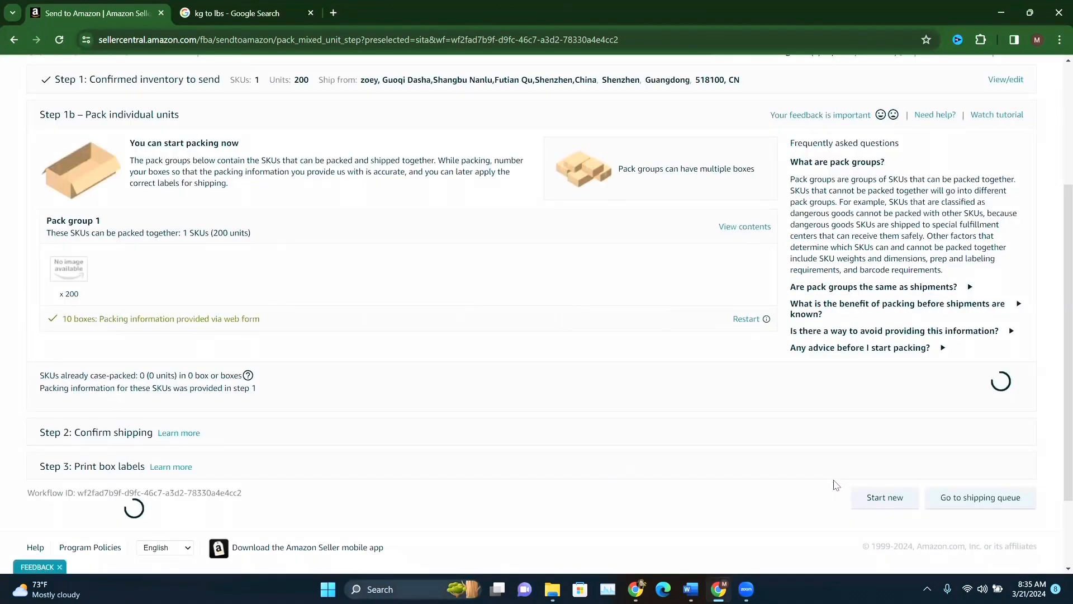
Continue to the shipping step and choose the non-partnered carrier, confirming the move away from the Partnered Carrier Program.
click(960, 391)
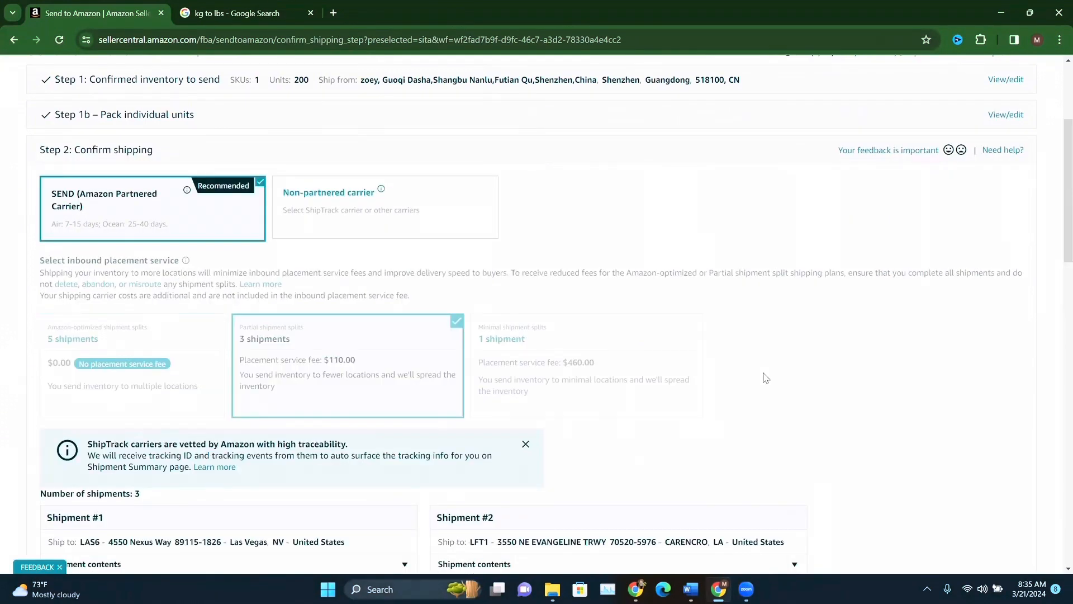
click(459, 218)
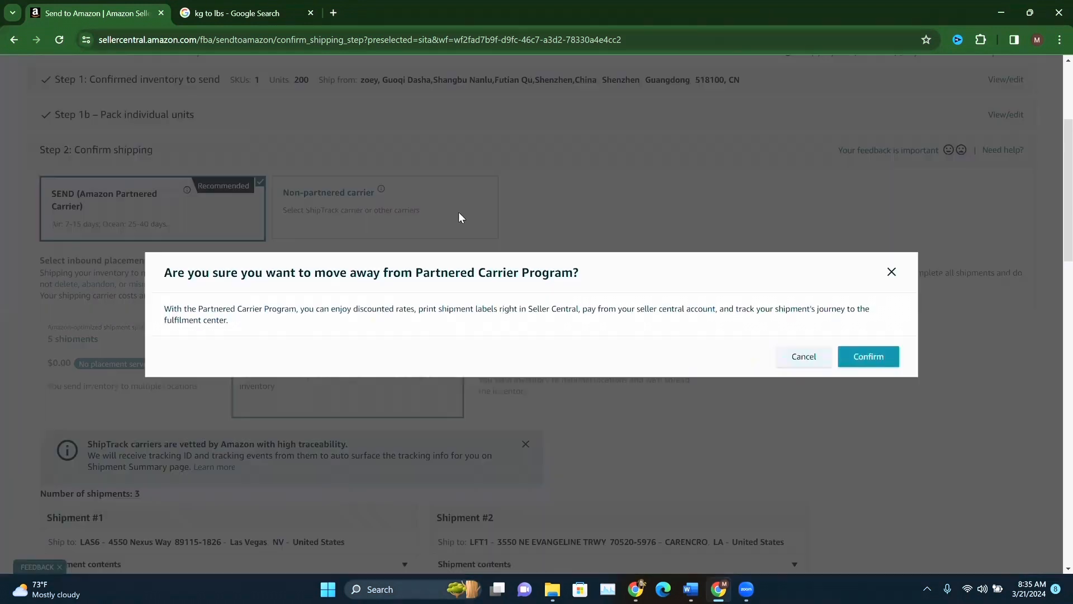
click(888, 367)
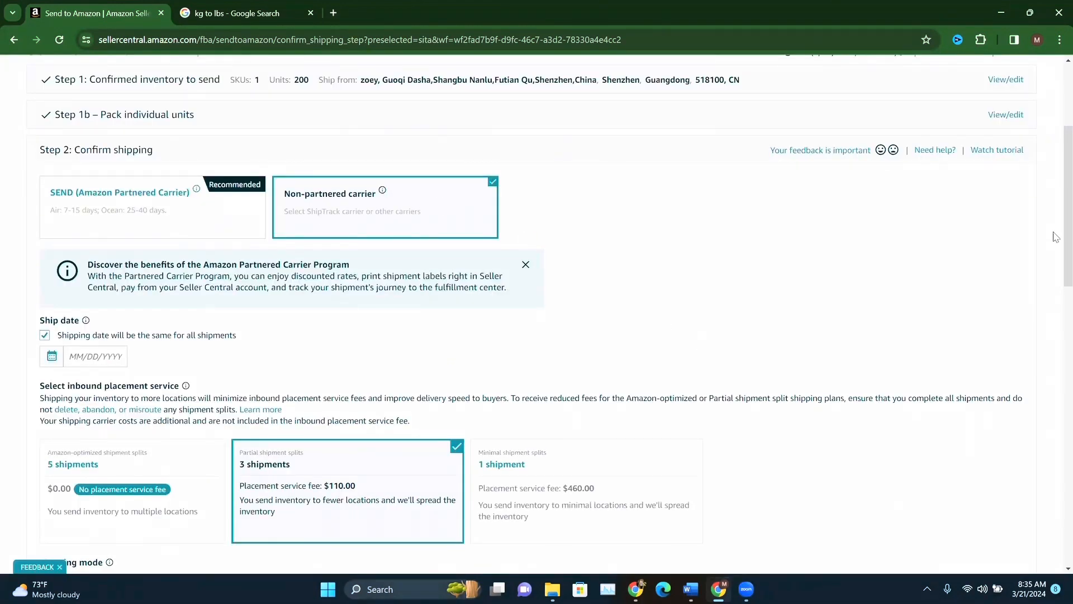
Set the ship date for all shipments to 3/30/2024.
mouse_move(1054, 286)
mouse_down()
mouse_move(1052, 299)
mouse_move(1054, 283)
mouse_up()
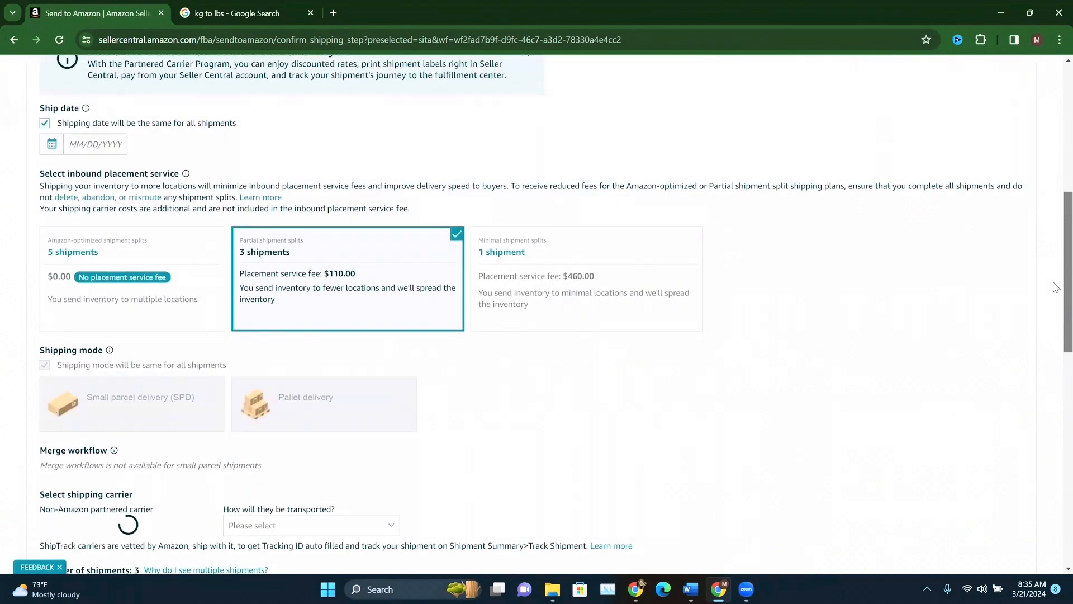
click(99, 136)
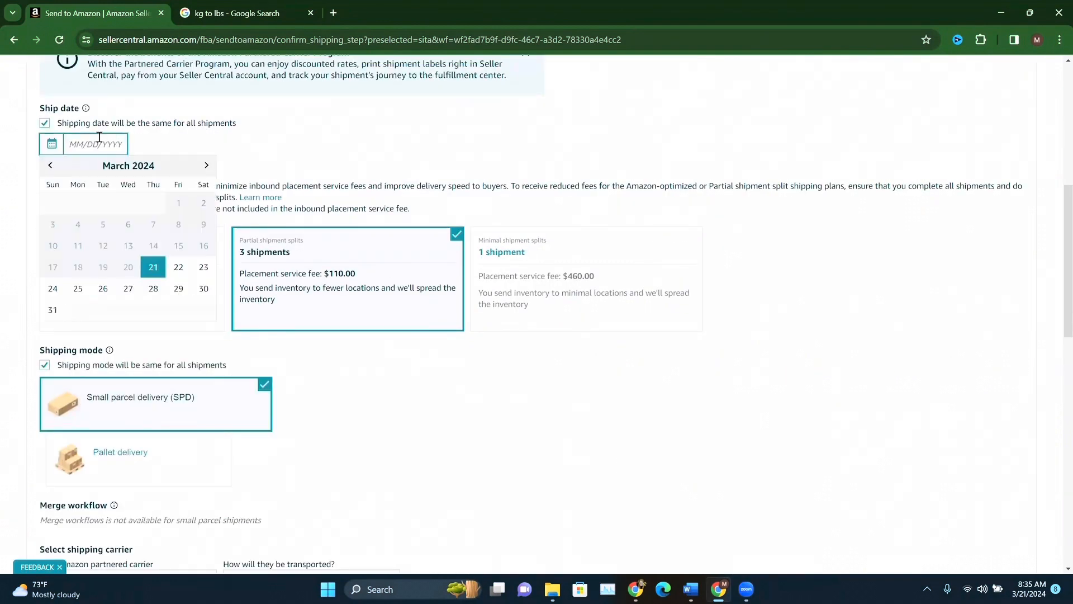
click(202, 289)
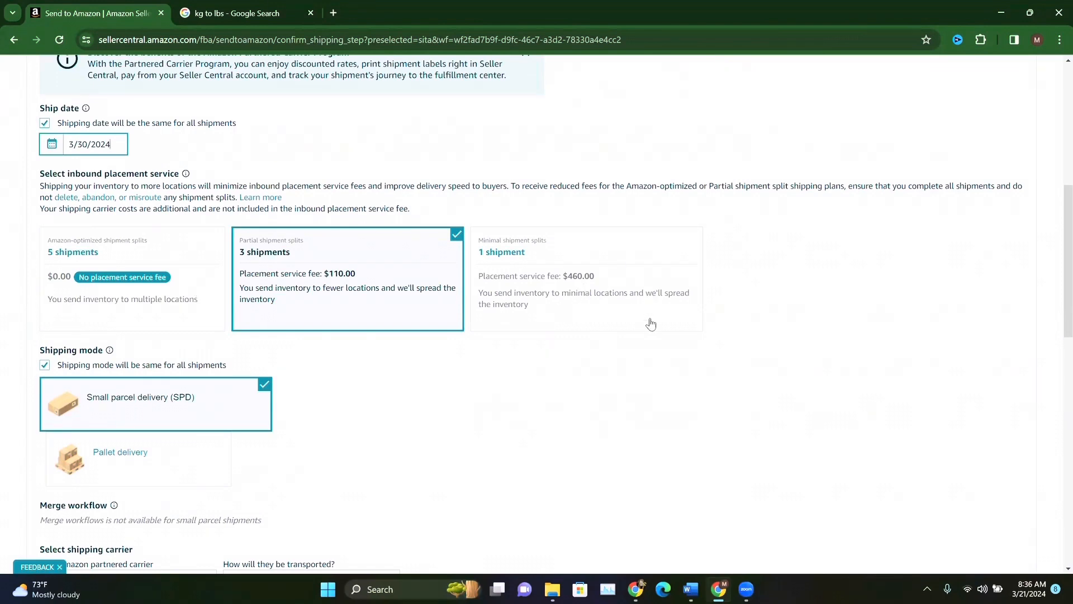
click(631, 388)
Select the Amazon-optimized split with 5 shipments and review the shipment destinations, contents and fees.
scroll(1054, 288, down, 1)
scroll(1055, 293, down, 1)
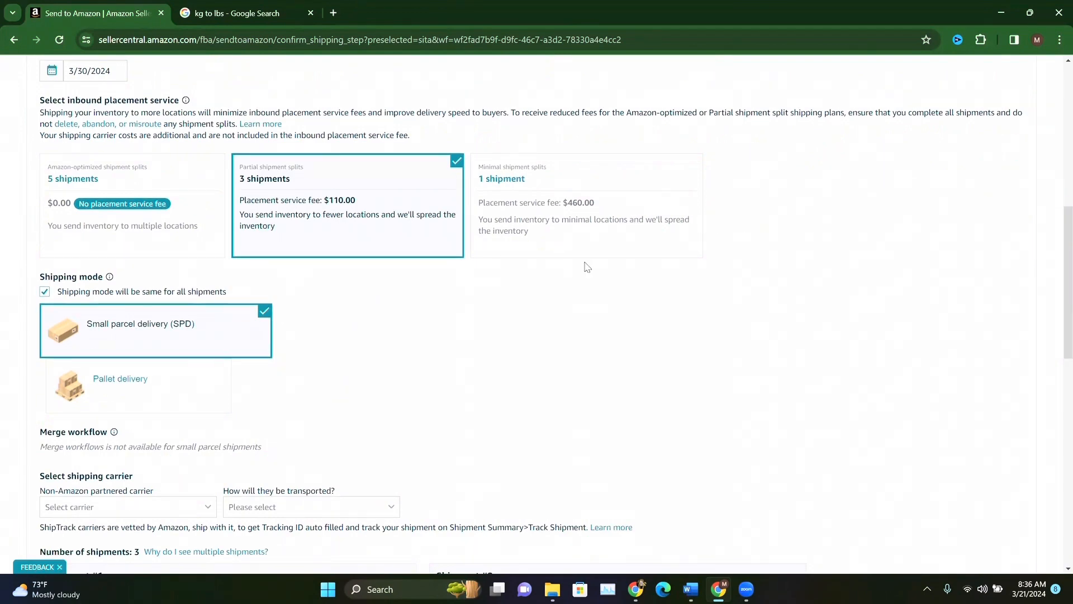
click(127, 183)
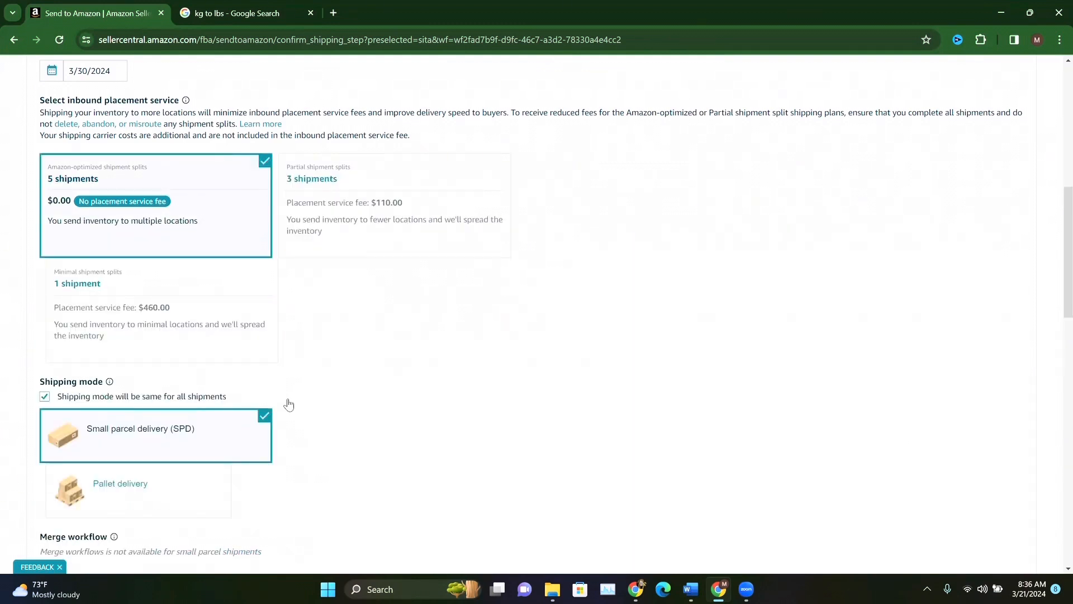
scroll(1056, 266, down, 8)
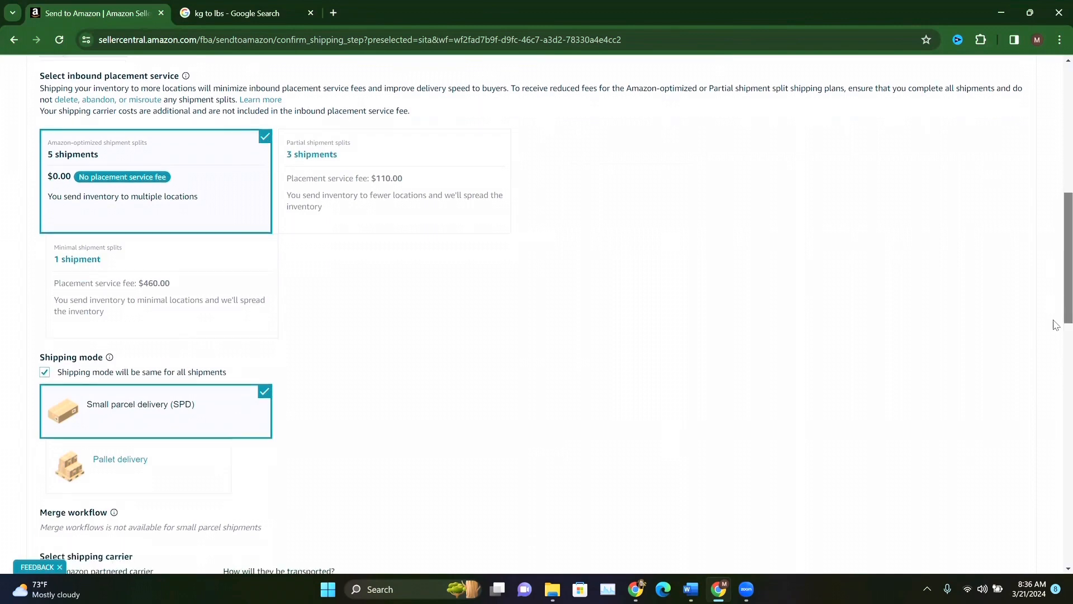
scroll(1055, 382, down, 3)
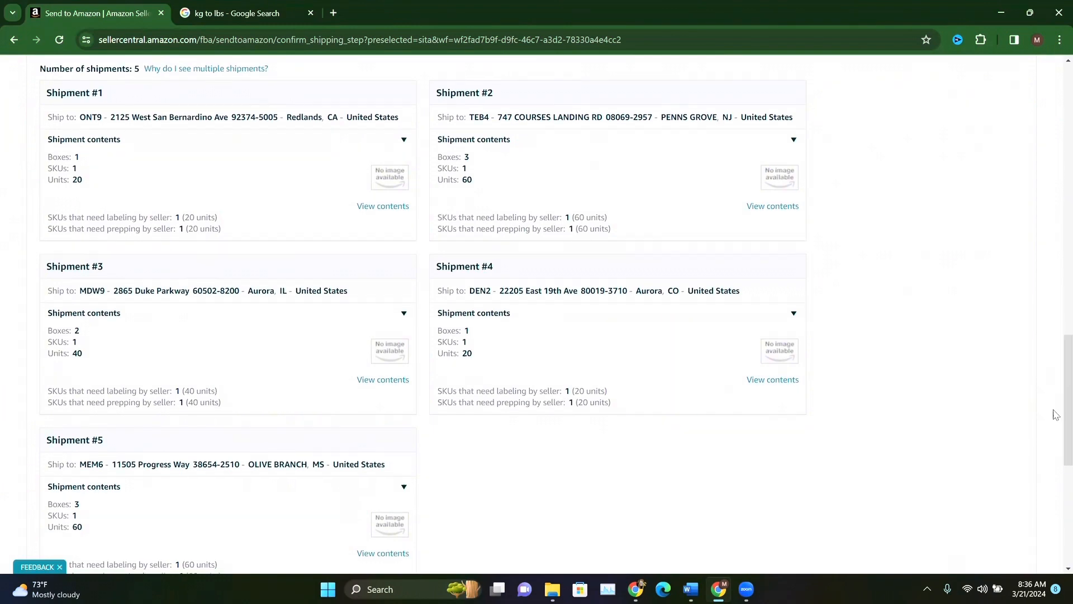
scroll(1056, 413, down, 3)
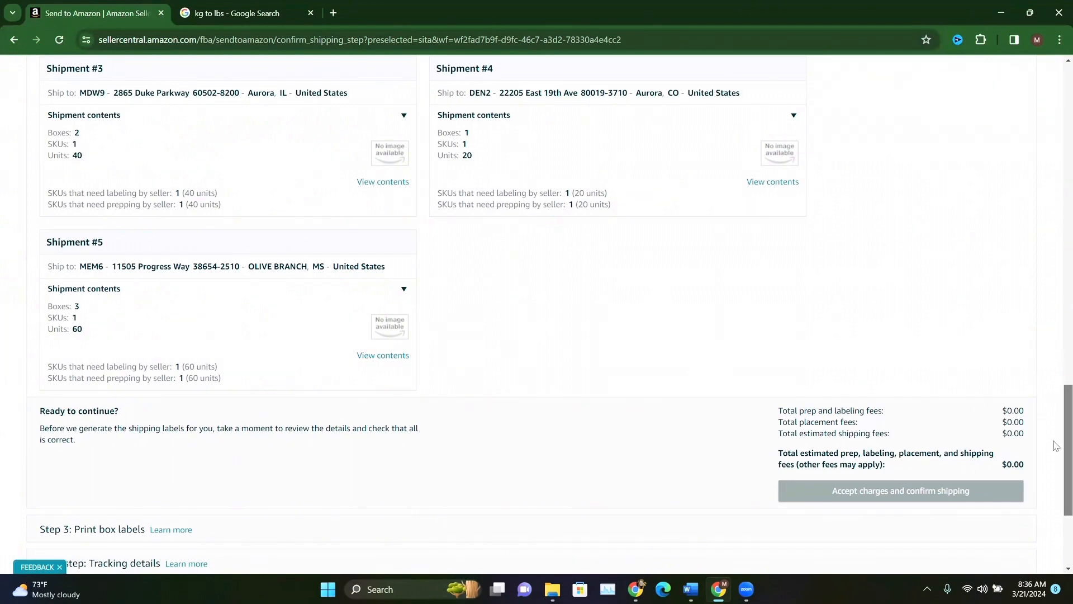
scroll(1055, 445, up, 20)
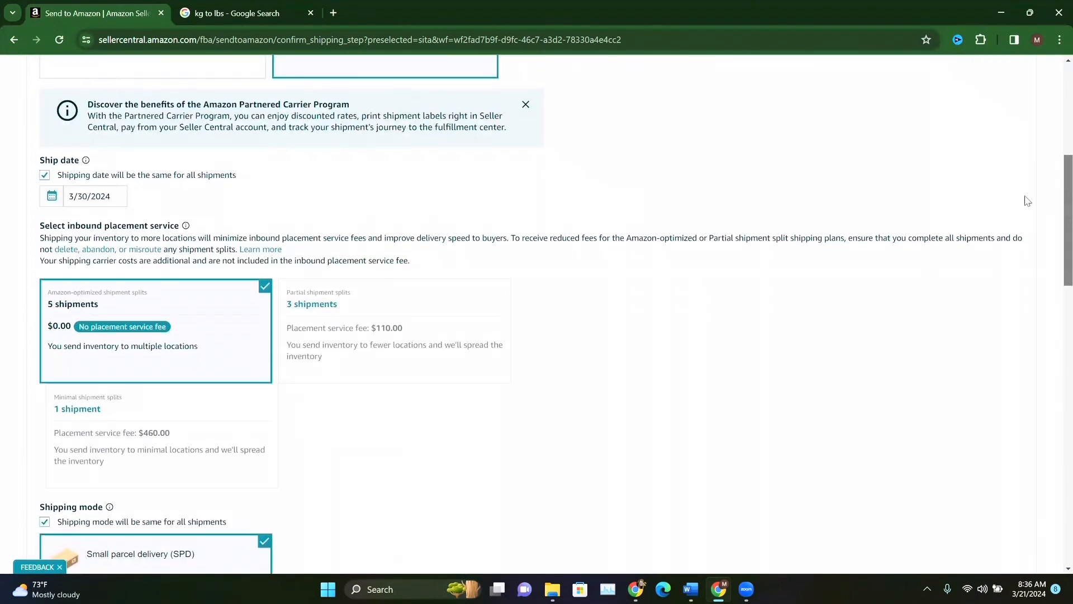
scroll(1026, 193, up, 1)
scroll(1028, 206, down, 1)
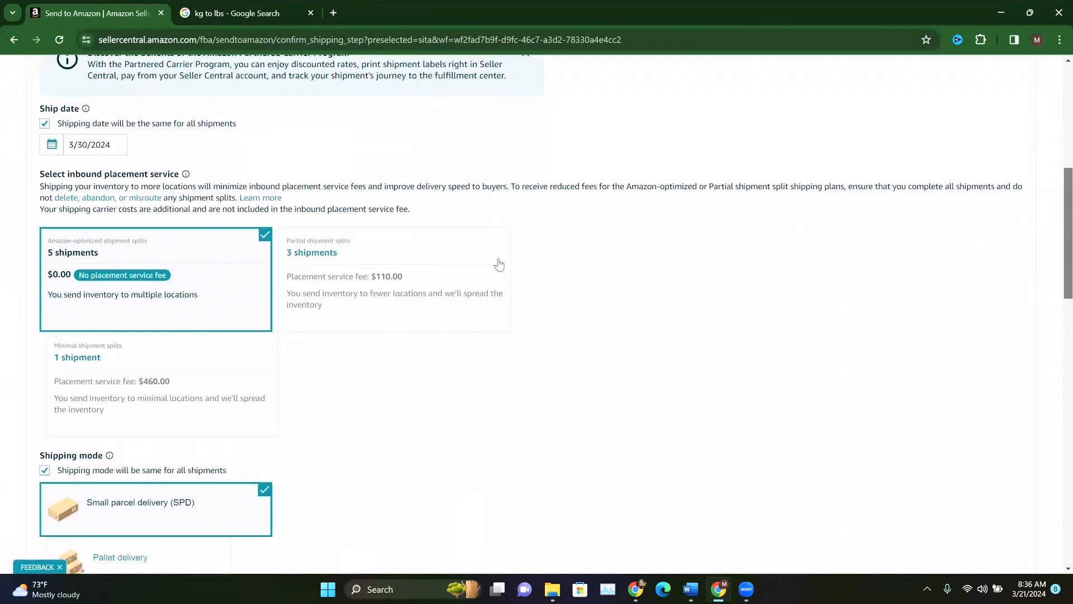
Select the partial split with 3 shipments and review its destinations, contents and fees.
click(499, 264)
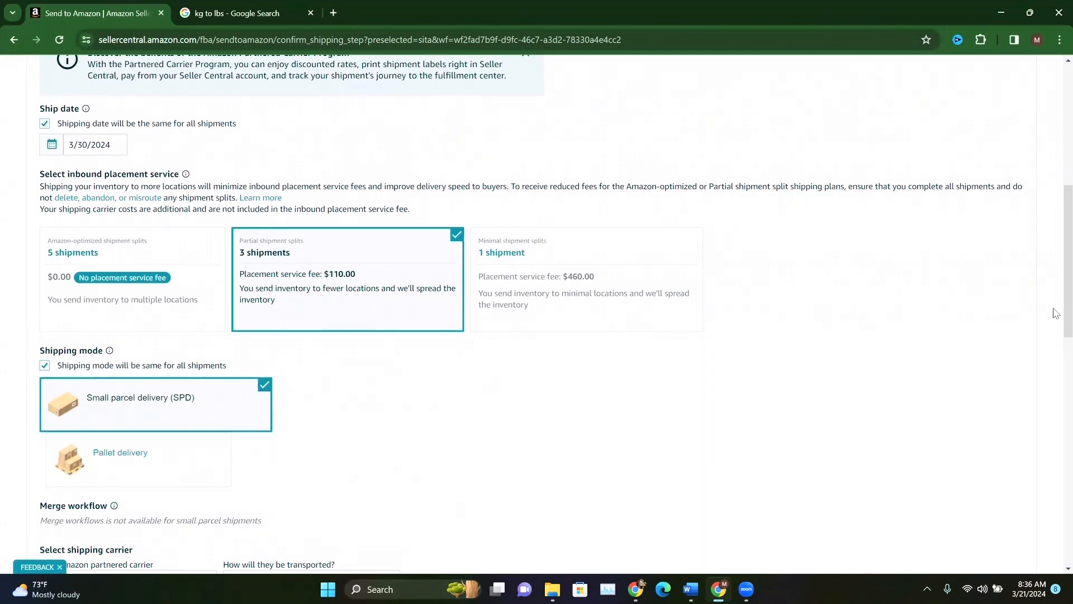
scroll(1054, 311, down, 9)
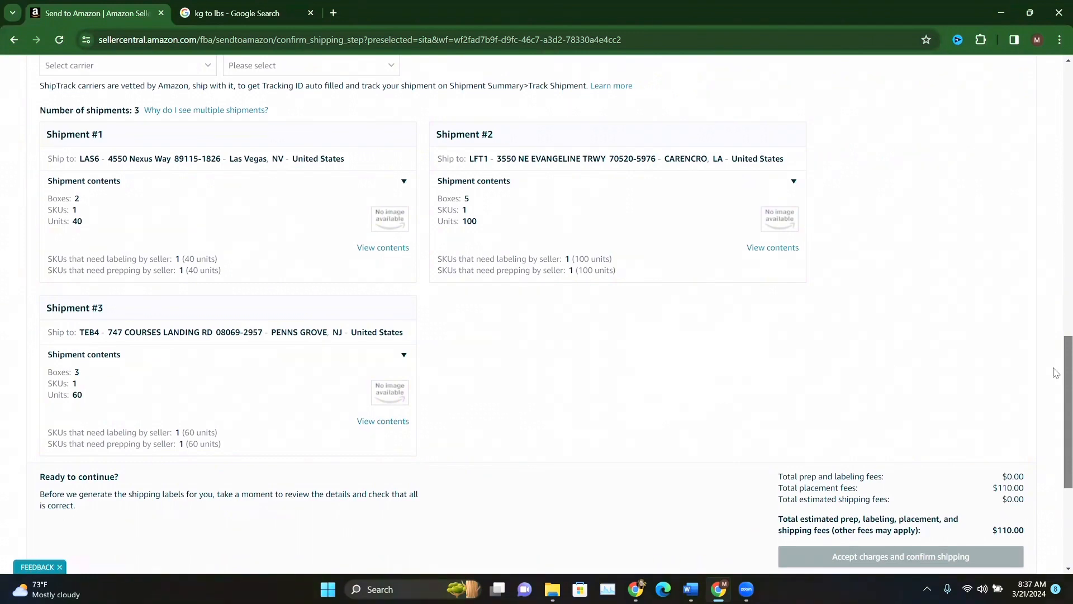
drag(1056, 362, 1055, 233)
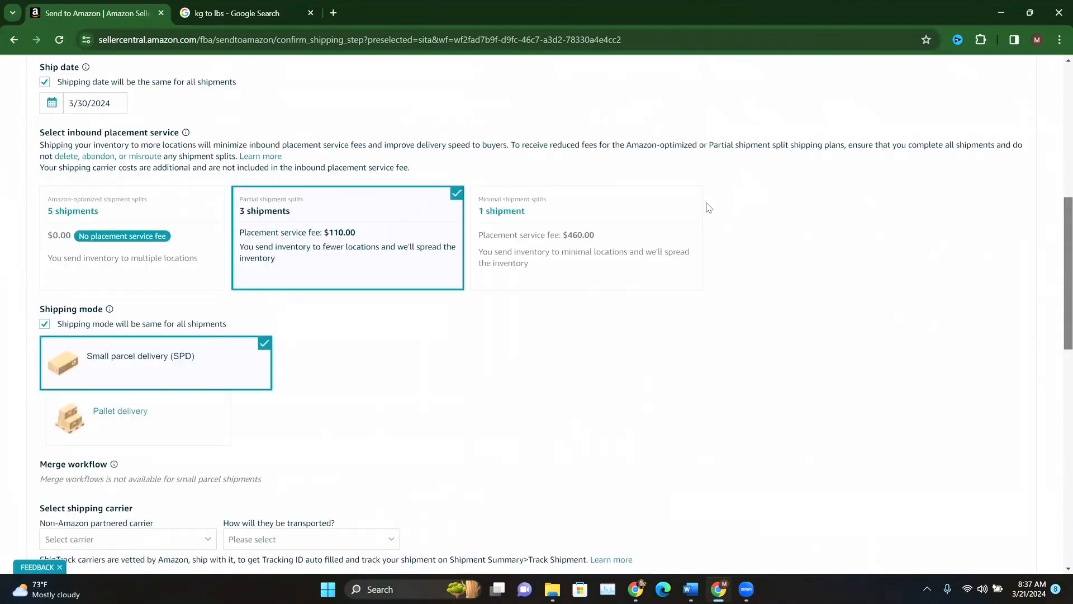
Select the minimal split with 1 shipment as the inbound placement service.
click(670, 212)
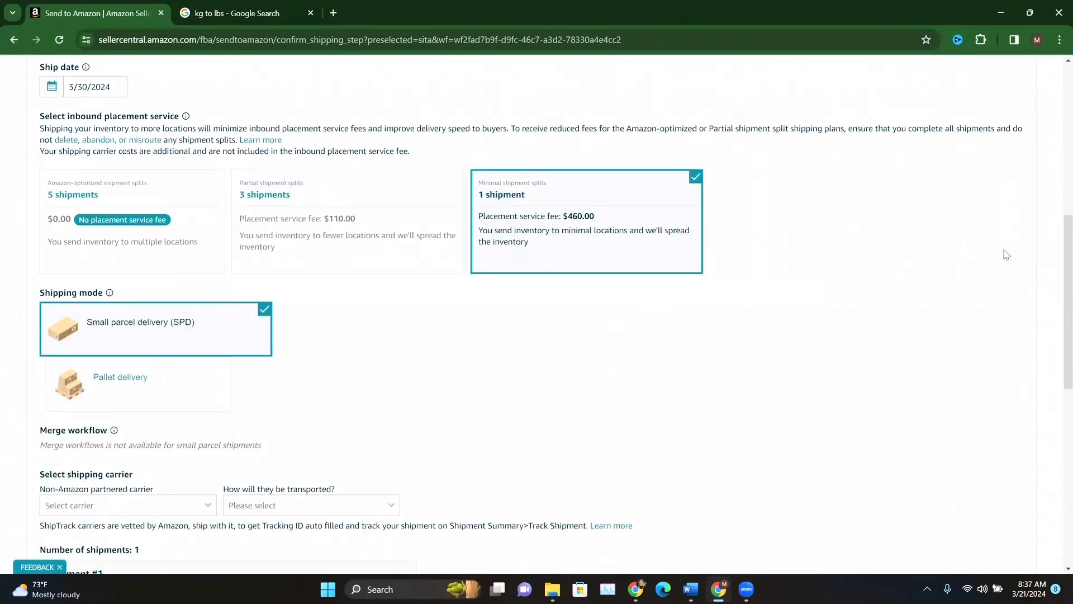
scroll(1055, 270, down, 6)
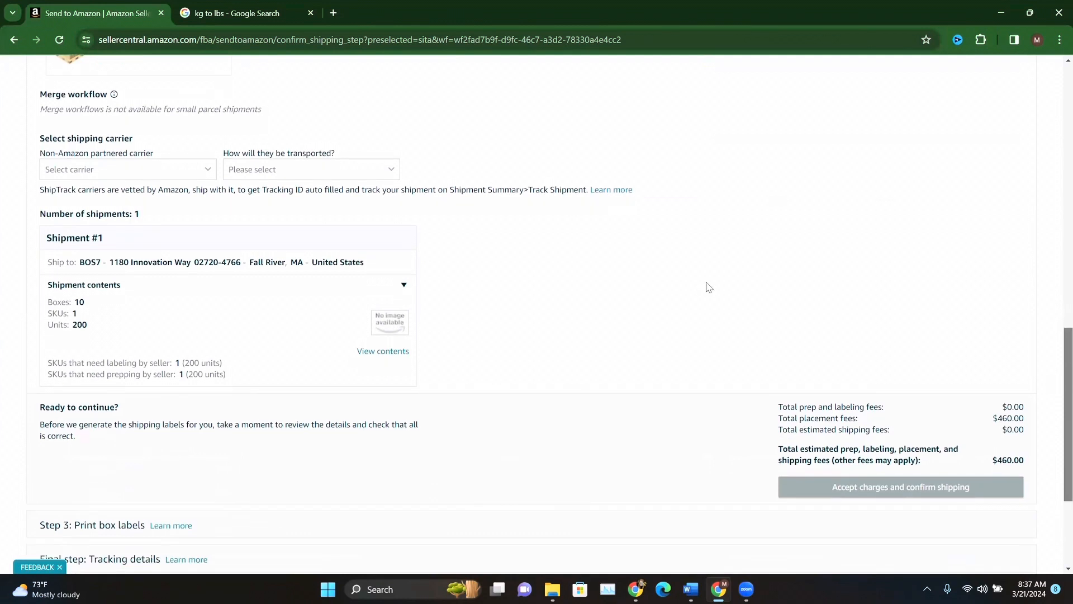
Set the non-Amazon partnered carrier to USPS and the transport method to Ocean.
click(158, 178)
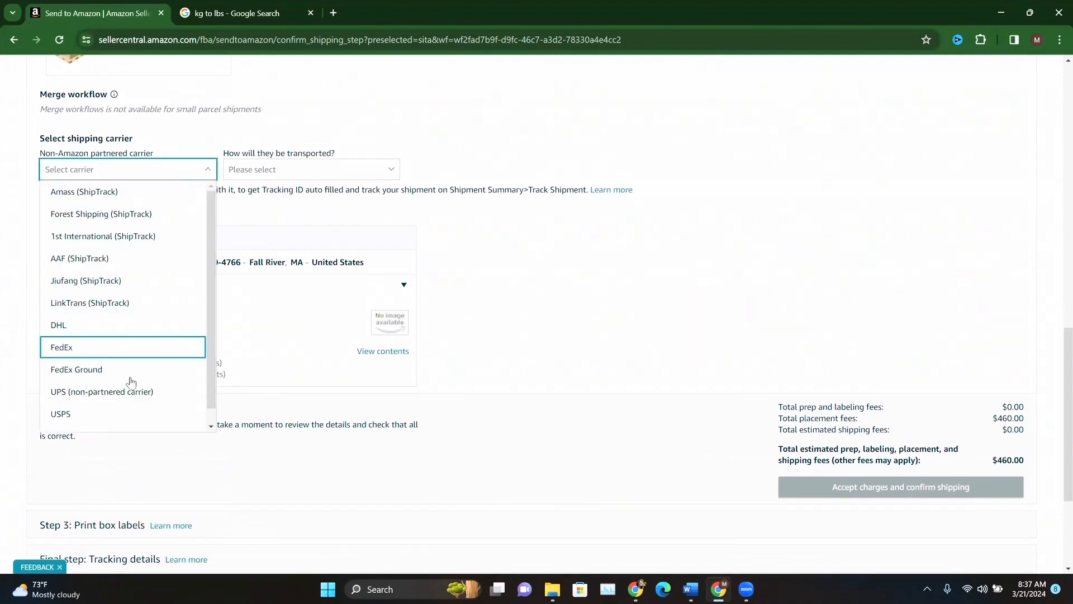
click(86, 413)
click(301, 174)
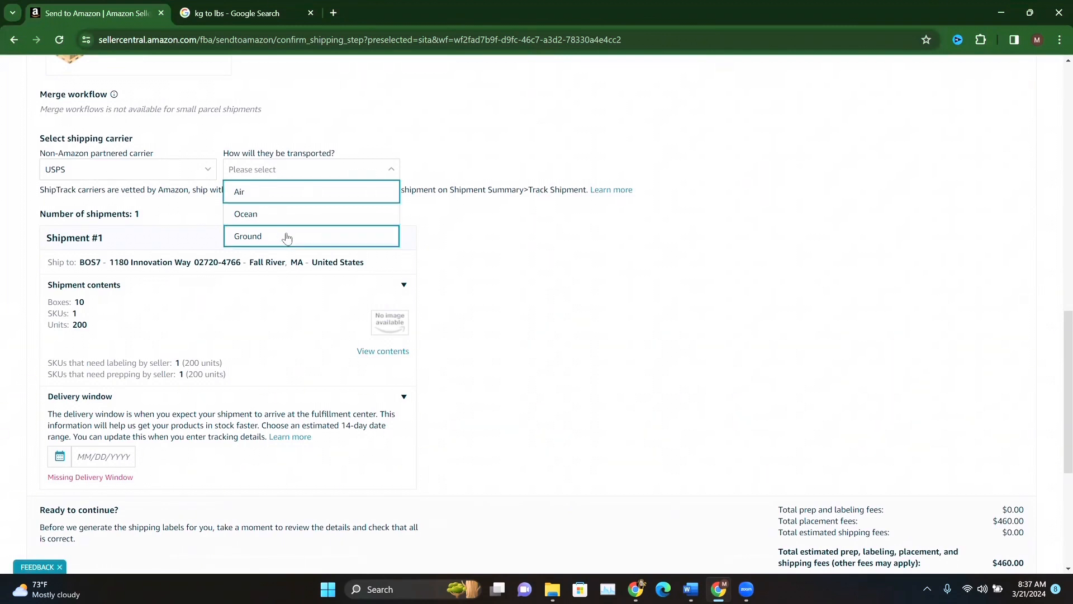
click(284, 237)
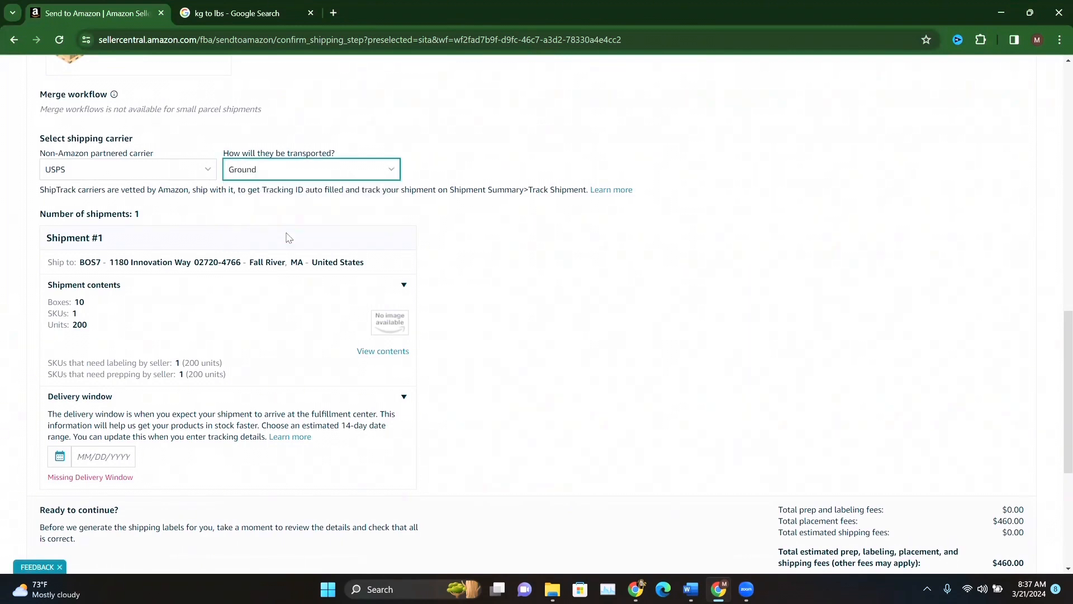
click(298, 177)
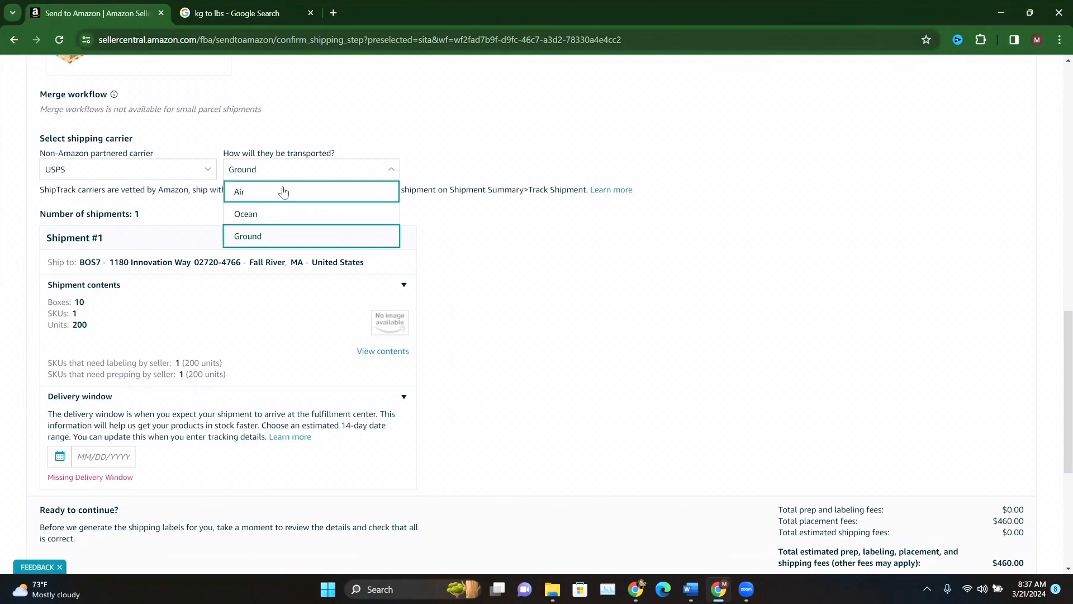
click(287, 217)
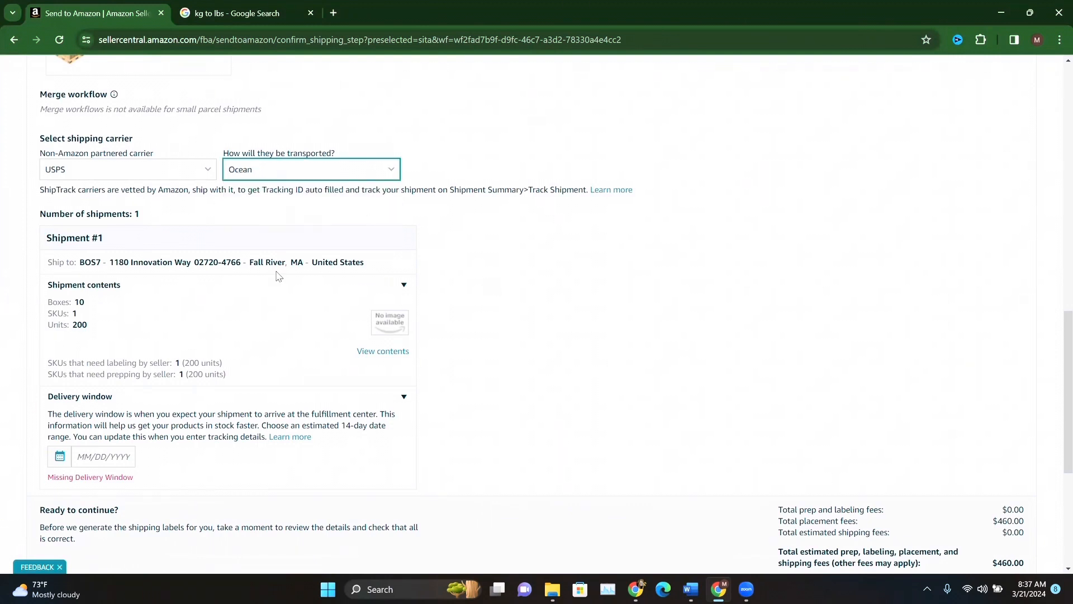
Set the delivery window start date for Shipment #1 to 06/29/2024.
scroll(594, 350, down, 3)
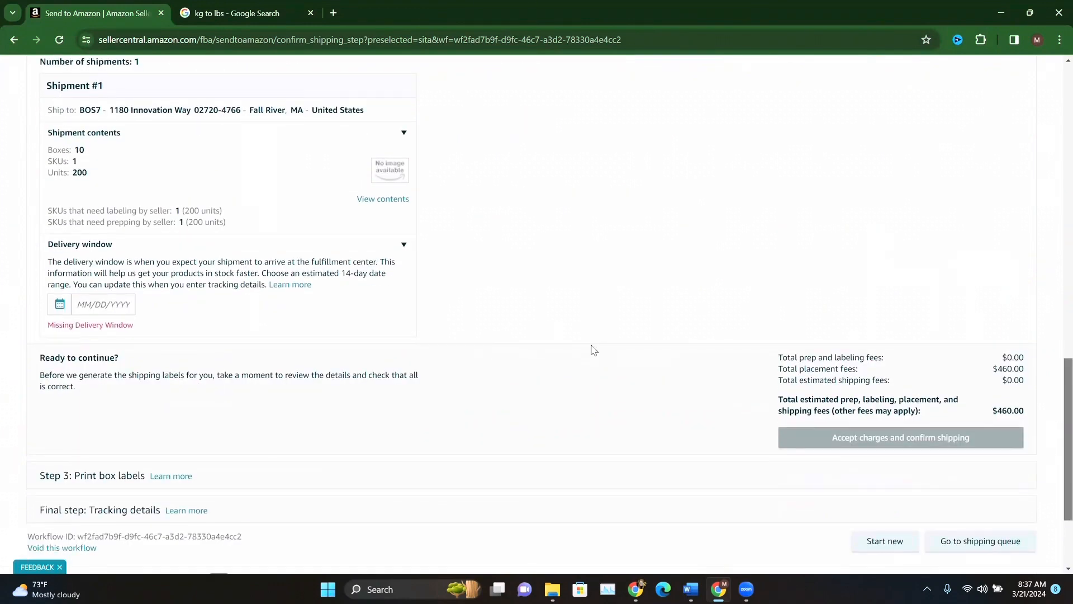
click(99, 300)
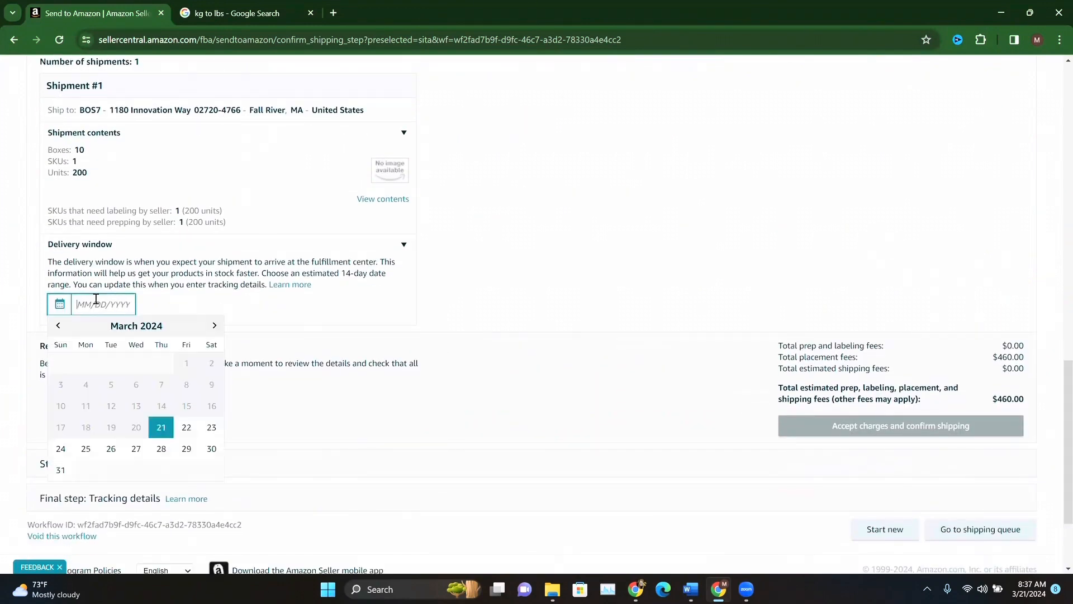
click(211, 329)
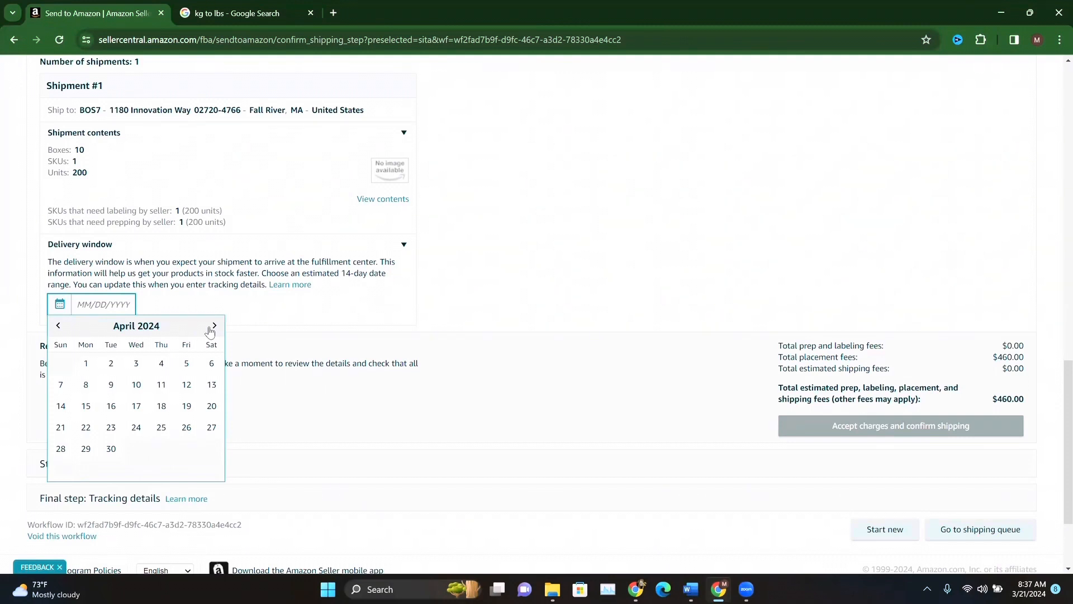
click(210, 331)
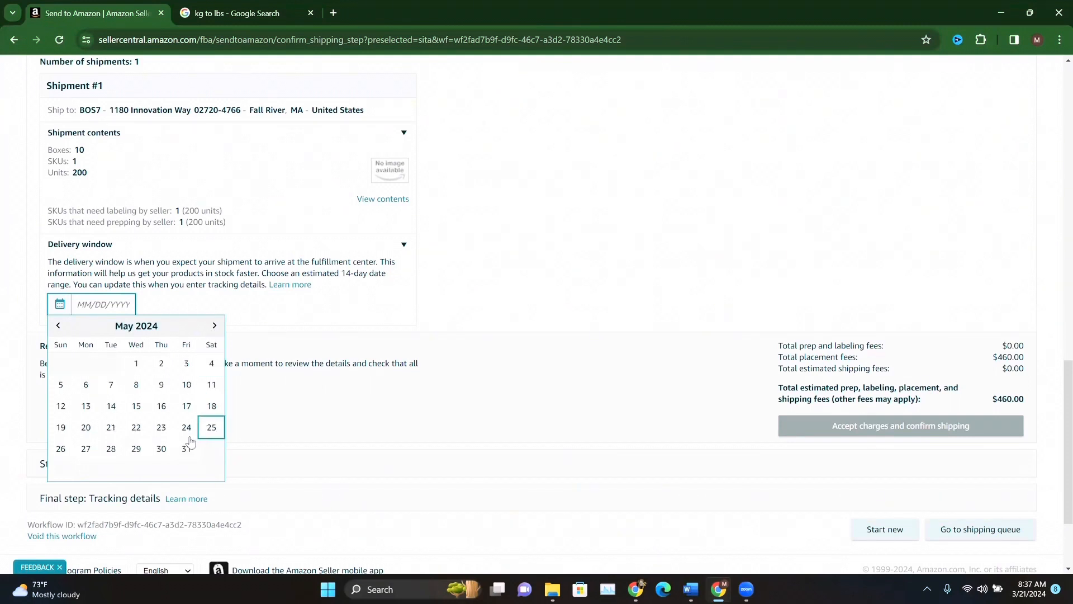
click(215, 333)
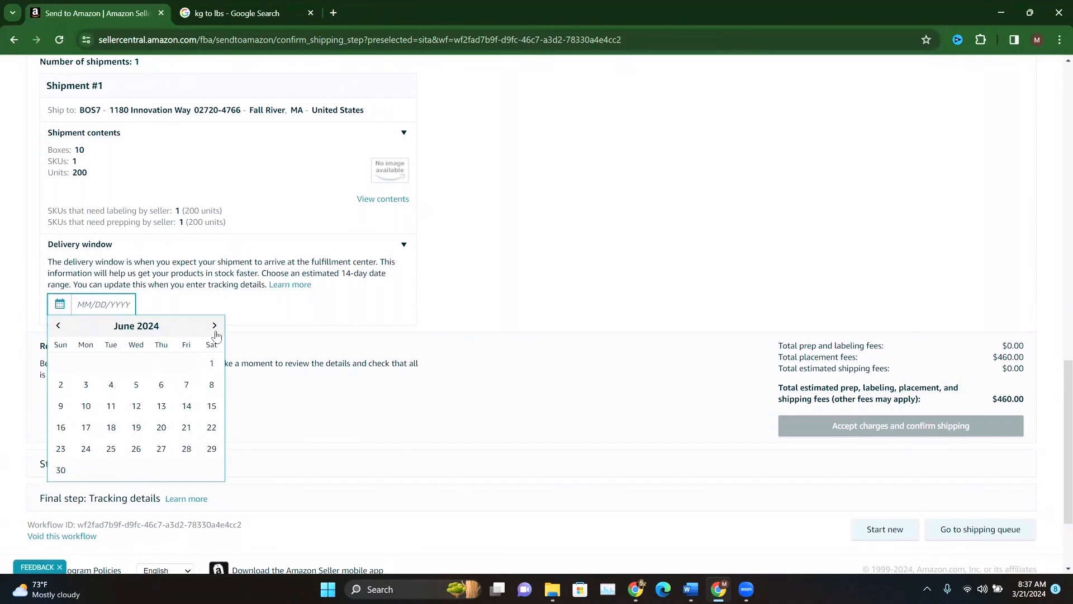
click(212, 449)
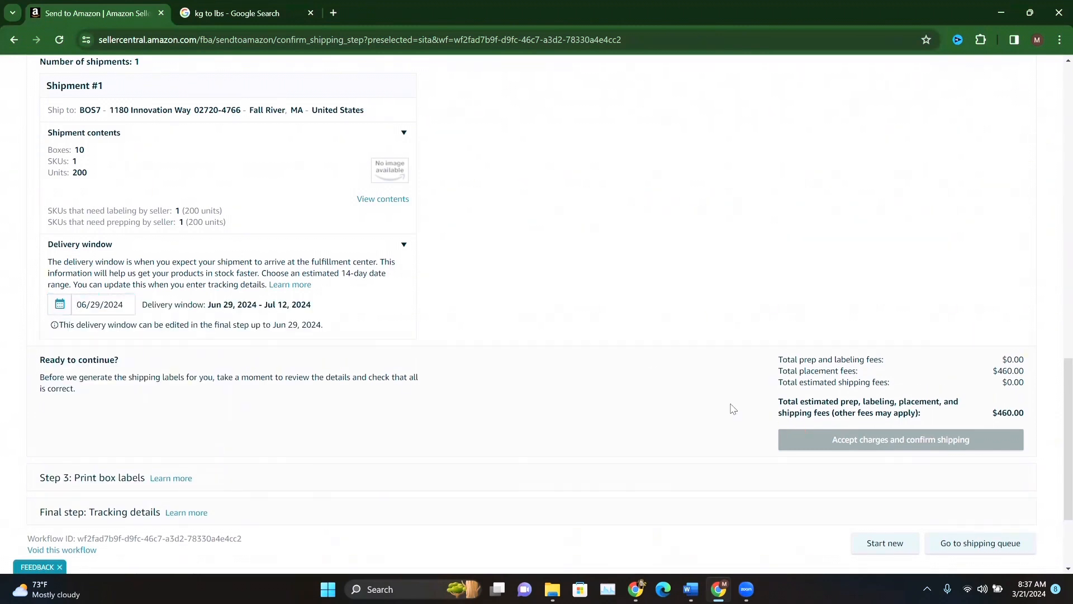
Set the transport method to Ocean again, then accept the charges and confirm shipping.
drag(1056, 419, 1056, 300)
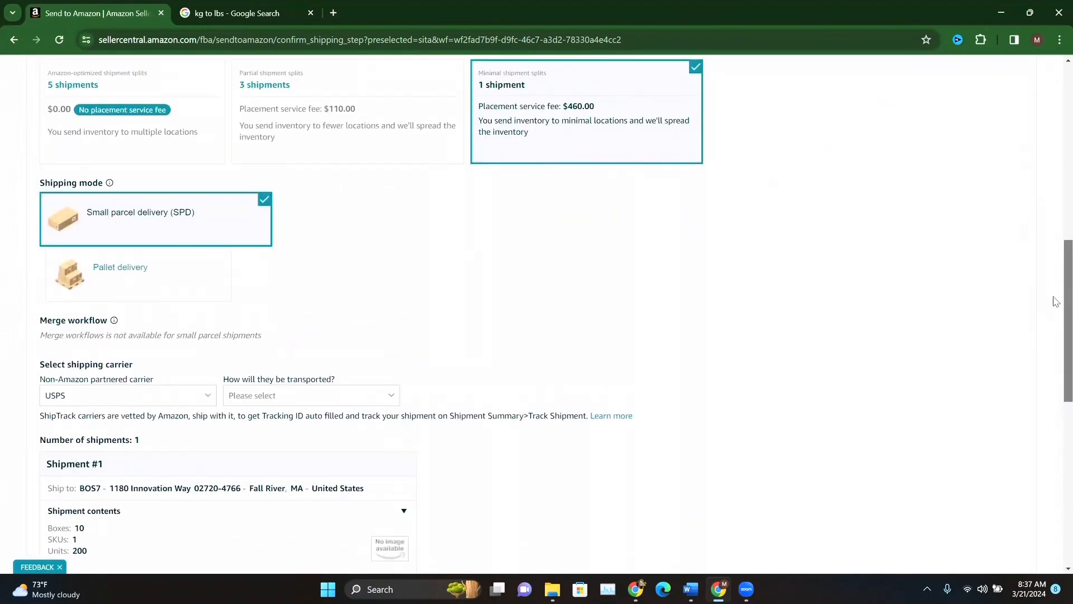
click(374, 400)
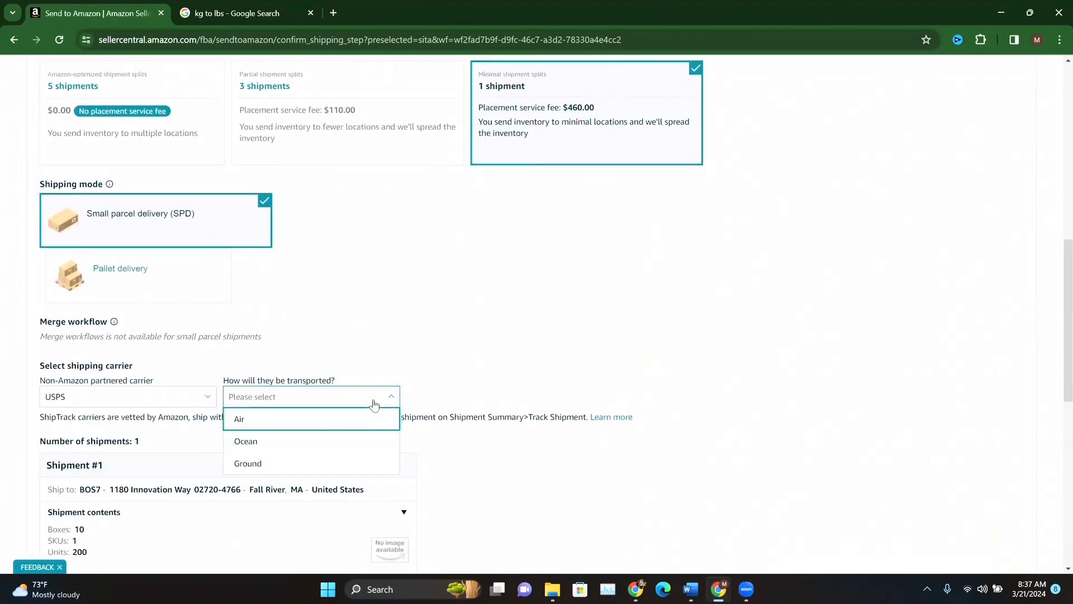
click(300, 448)
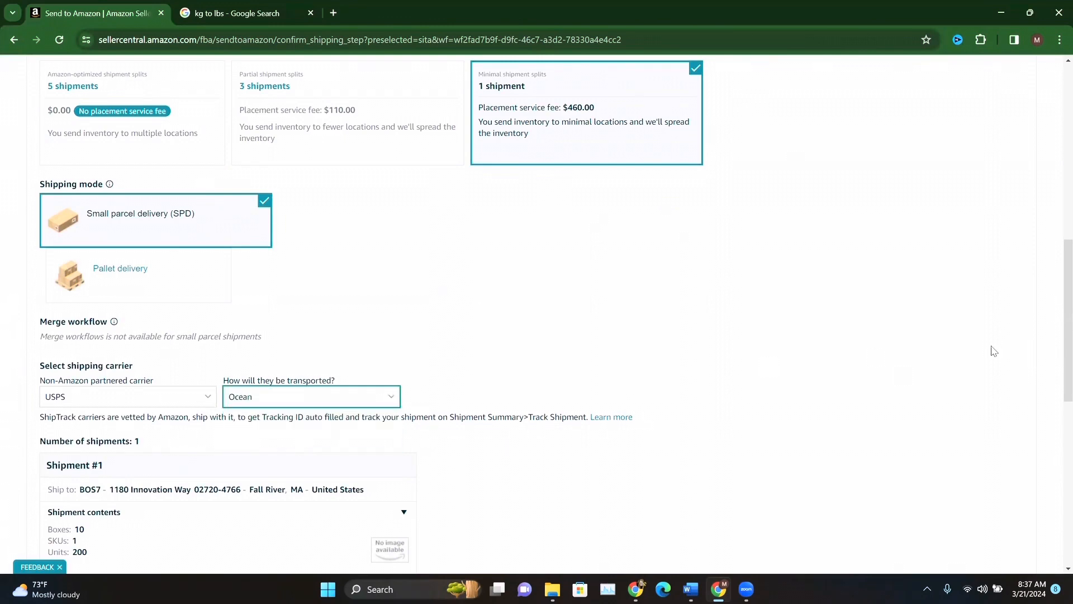
scroll(1056, 309, down, 8)
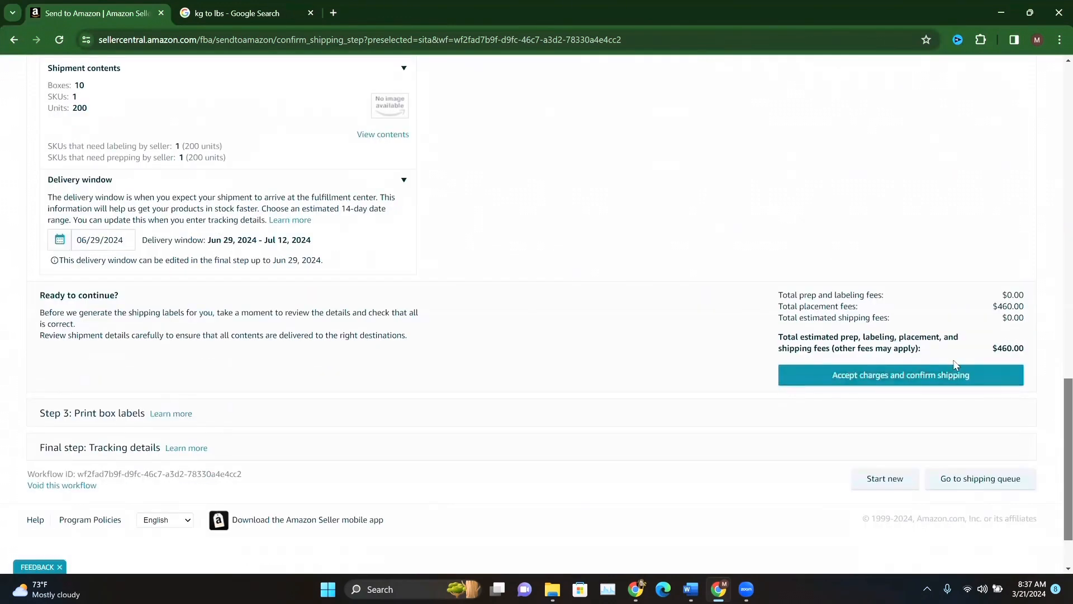
click(923, 380)
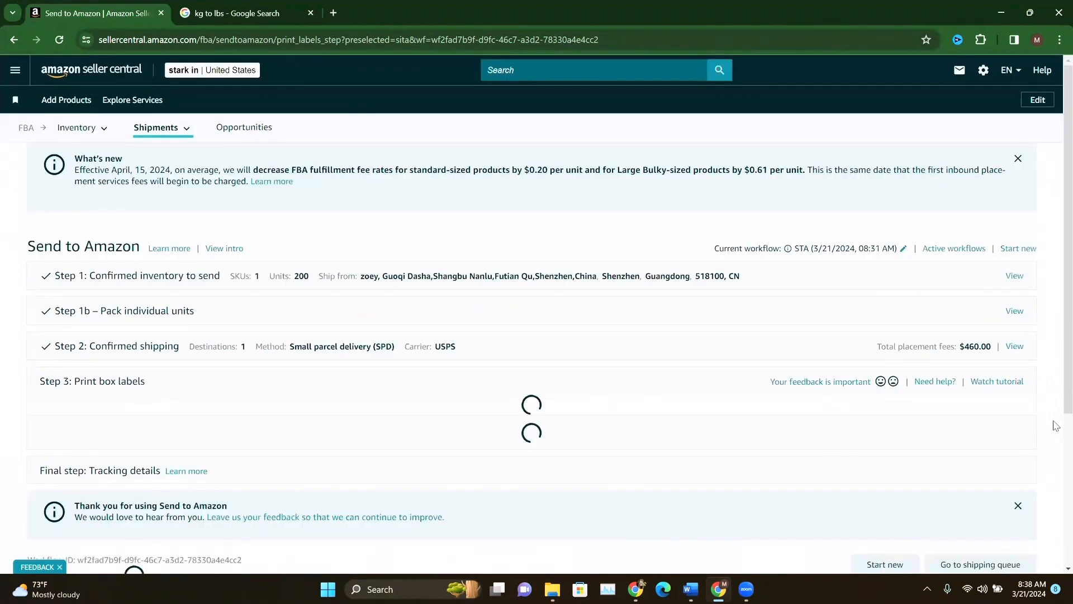
Print the box labels for Shipment #1 in the 3-1/3" X 4" (US Letter) format and review the label pages in the PDF.
scroll(1056, 246, down, 3)
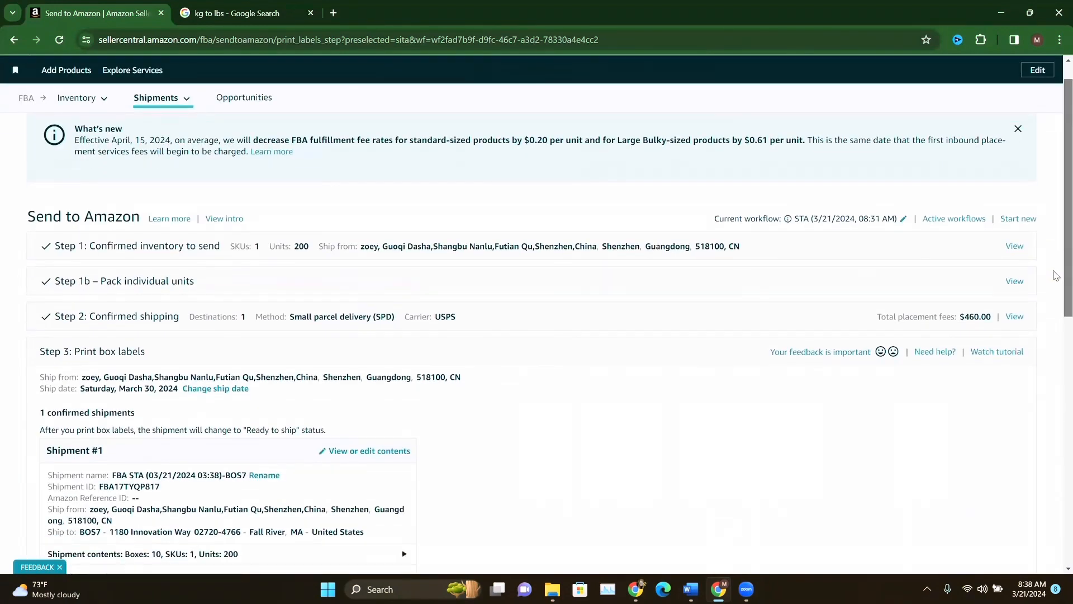
scroll(1055, 329, down, 3)
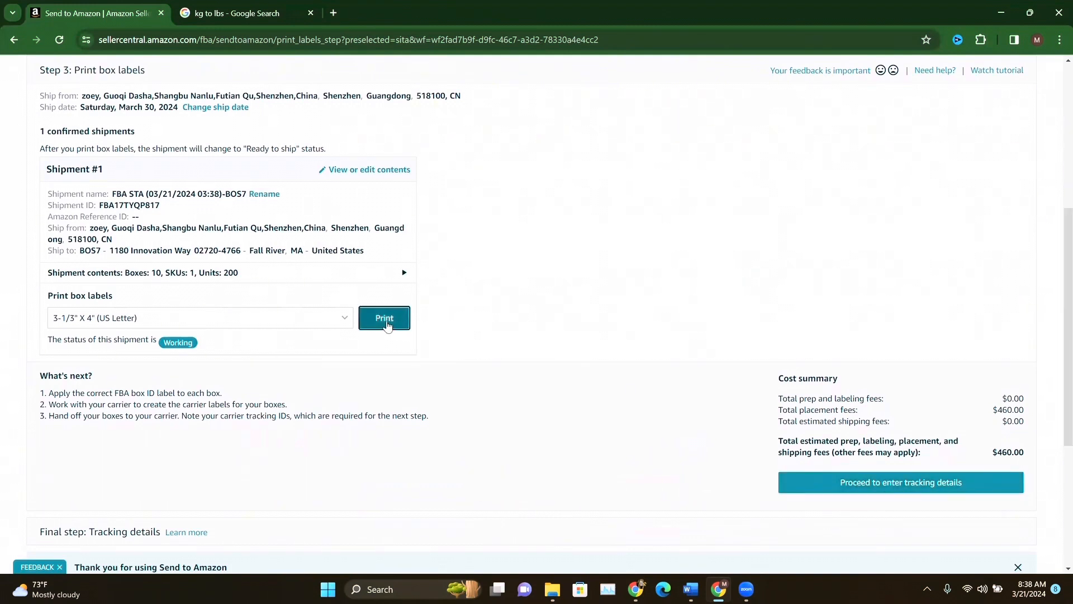
click(387, 323)
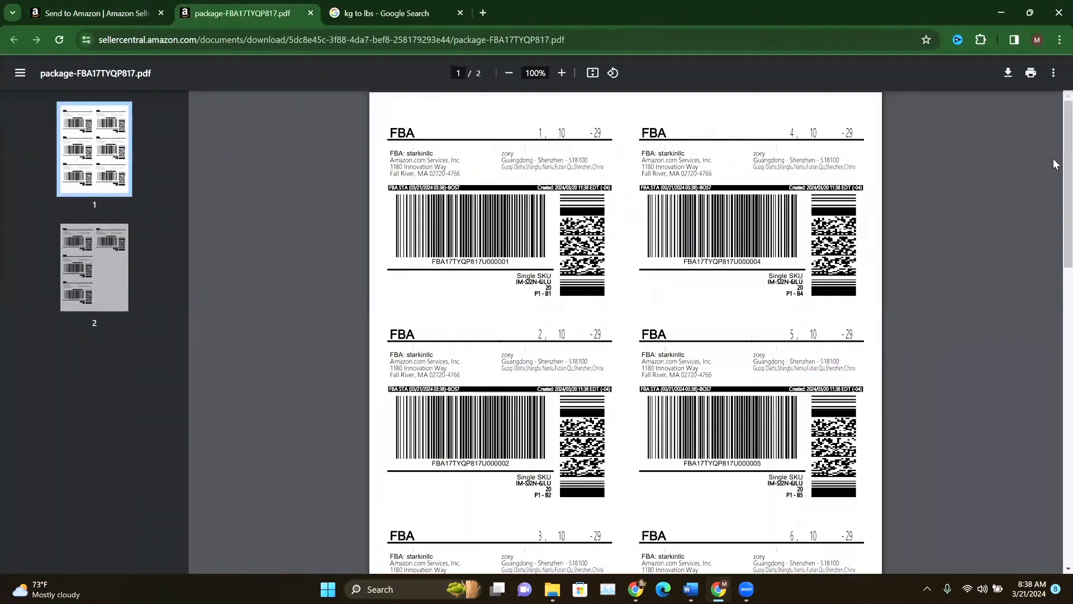
scroll(1055, 168, down, 10)
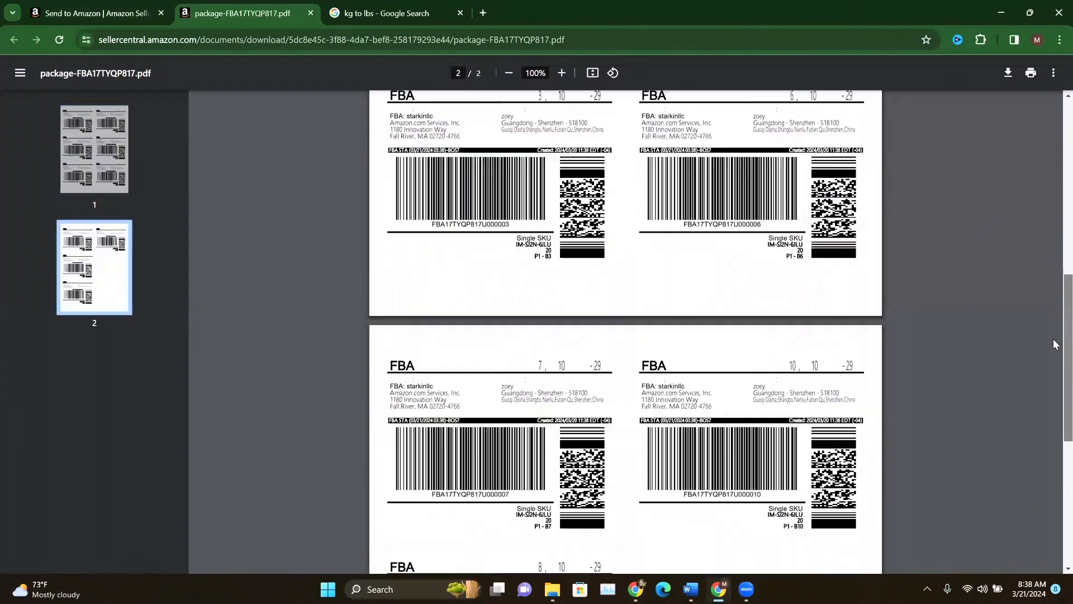
drag(1053, 373, 1055, 139)
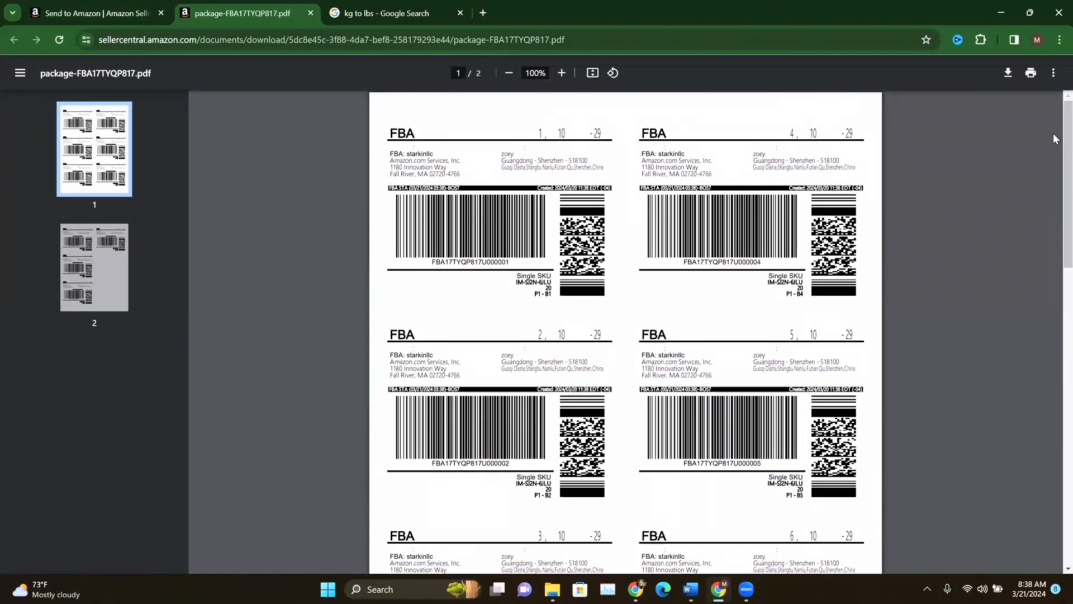